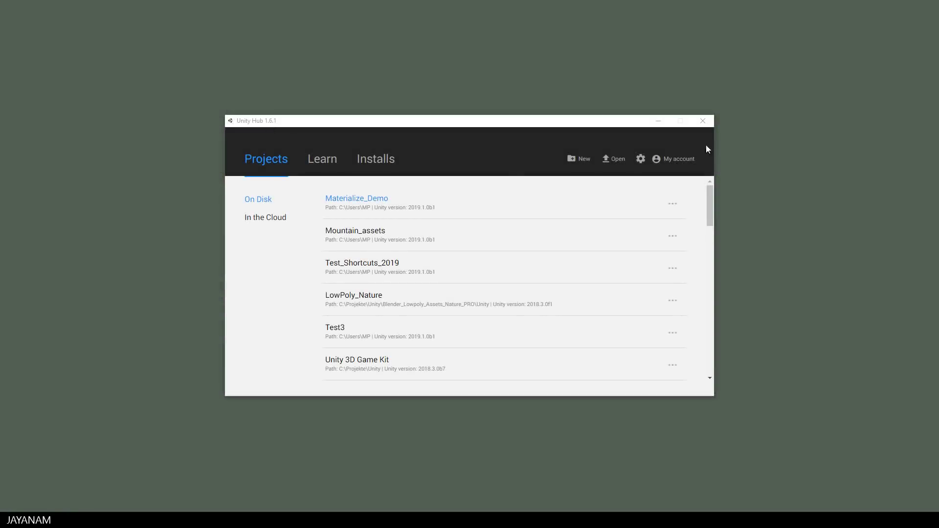
Start downloading the Unity 2019.2.0a13 beta from Installs > Beta Releases
click(372, 160)
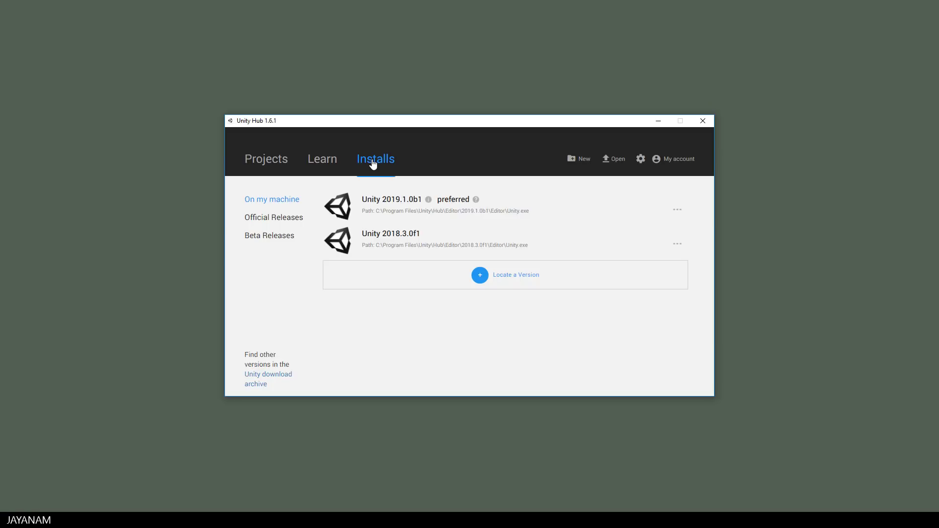
click(288, 236)
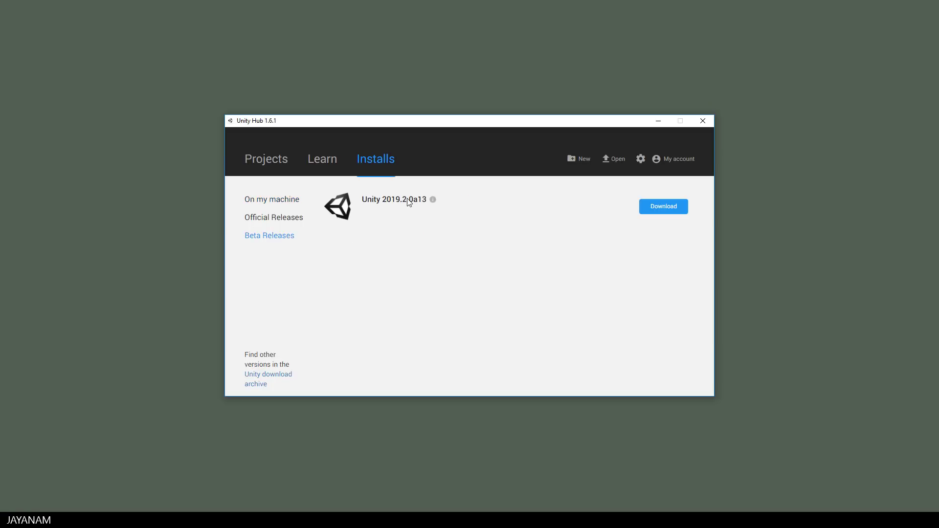
click(675, 210)
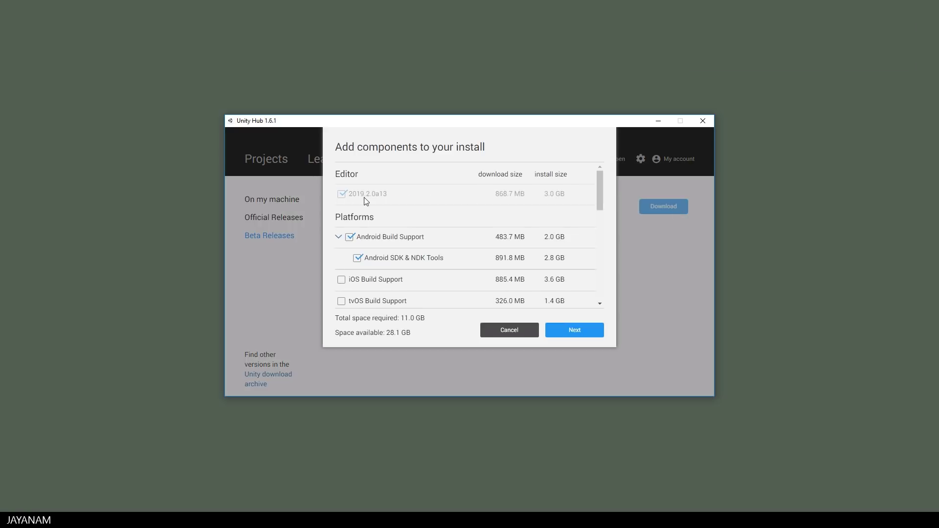
Keep Android build support and Documentation, accept the Android SDK licence, and begin installing
scroll(365, 202, down, 1)
scroll(365, 202, down, 3)
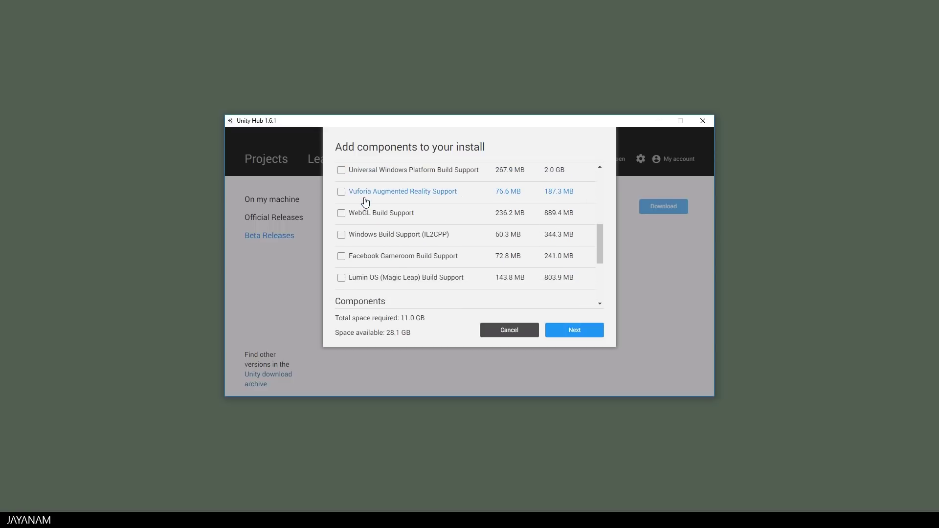
scroll(365, 201, down, 2)
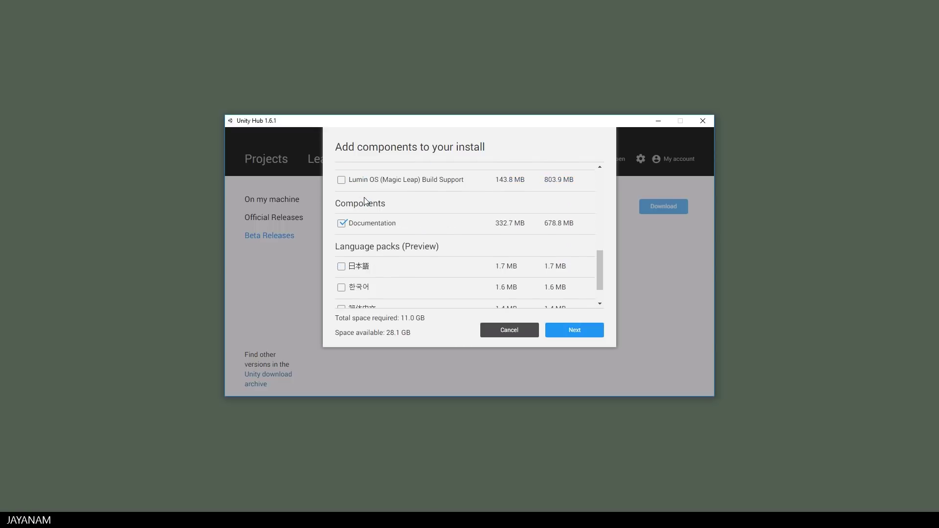
scroll(365, 201, down, 1)
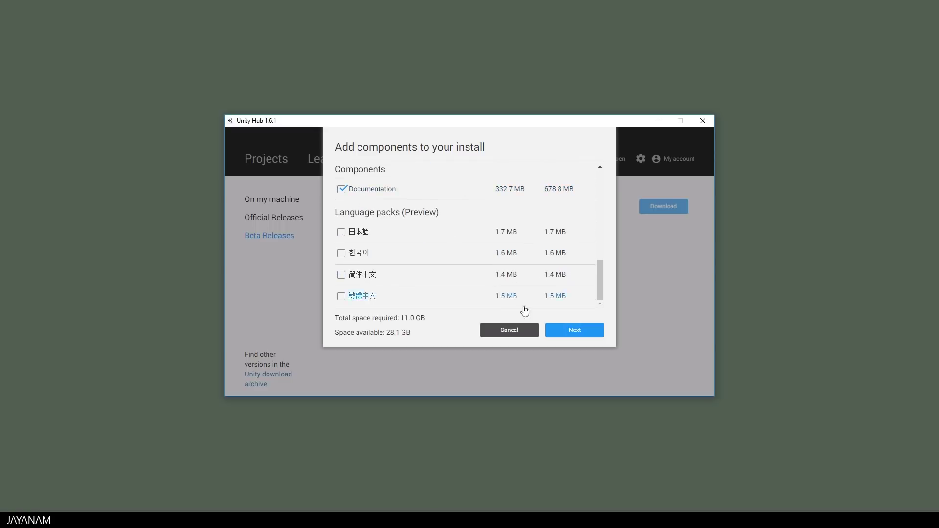
click(596, 330)
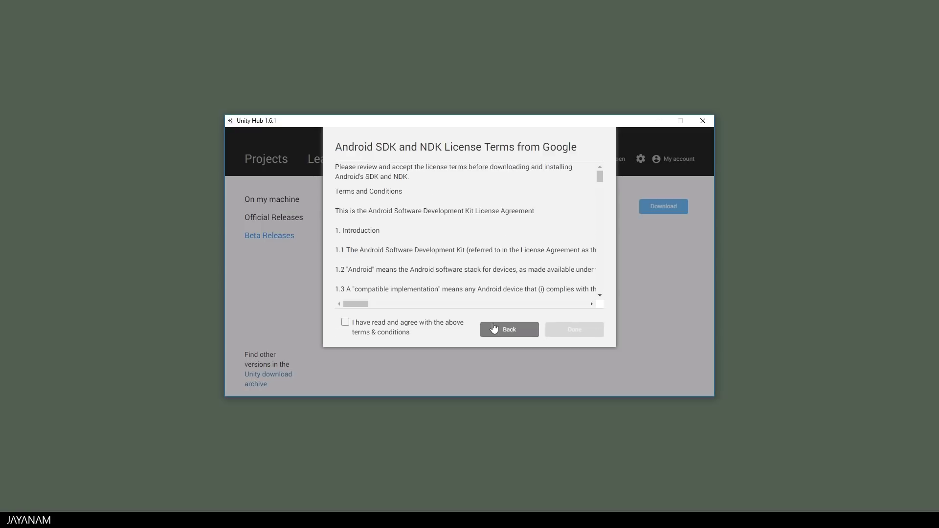
click(410, 327)
click(586, 335)
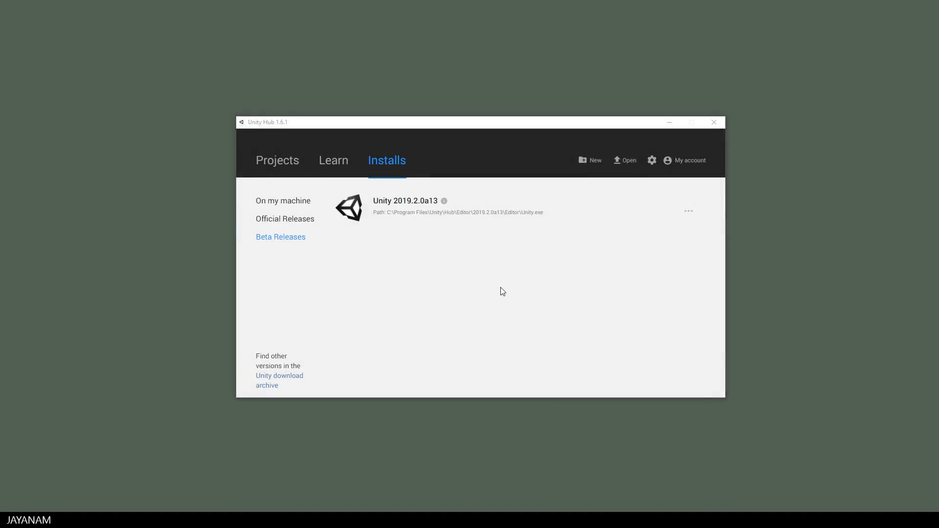
Set 2019.2.0a13 as preferred and fill a new 'Sample Shader' project with the Lightweight RP template
click(689, 211)
click(666, 240)
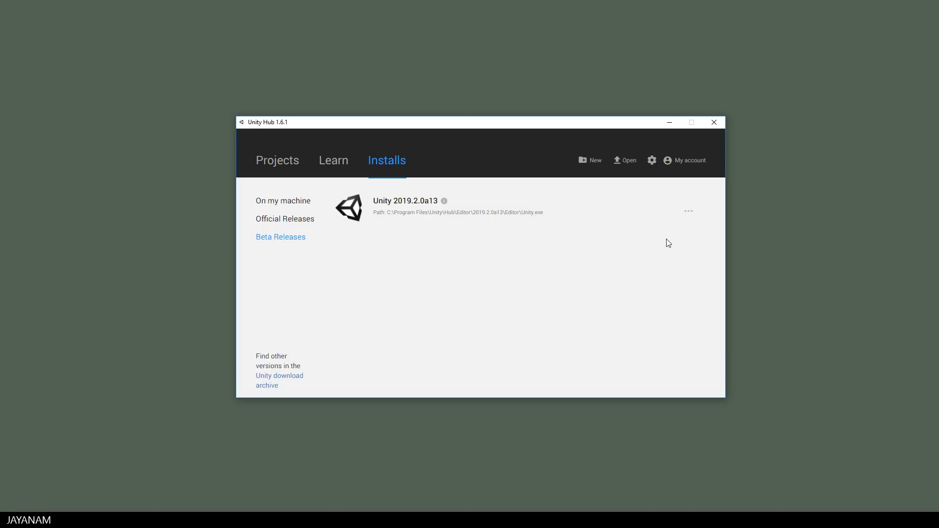
click(587, 163)
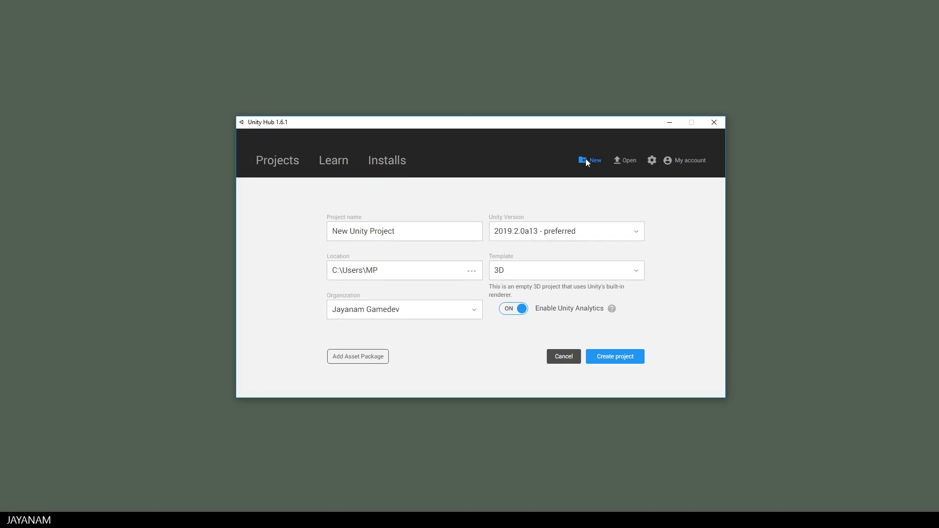
triple_click(365, 228)
text(Sample)
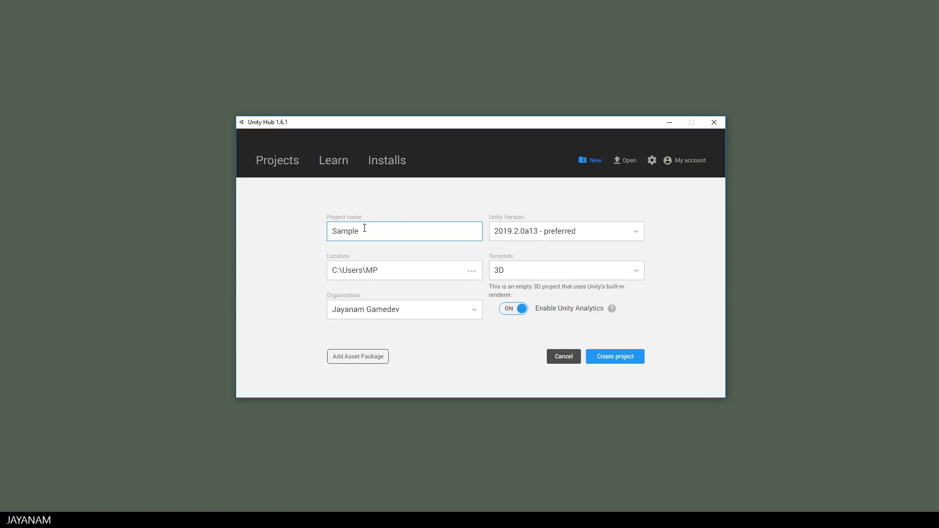
text( Shader)
click(546, 271)
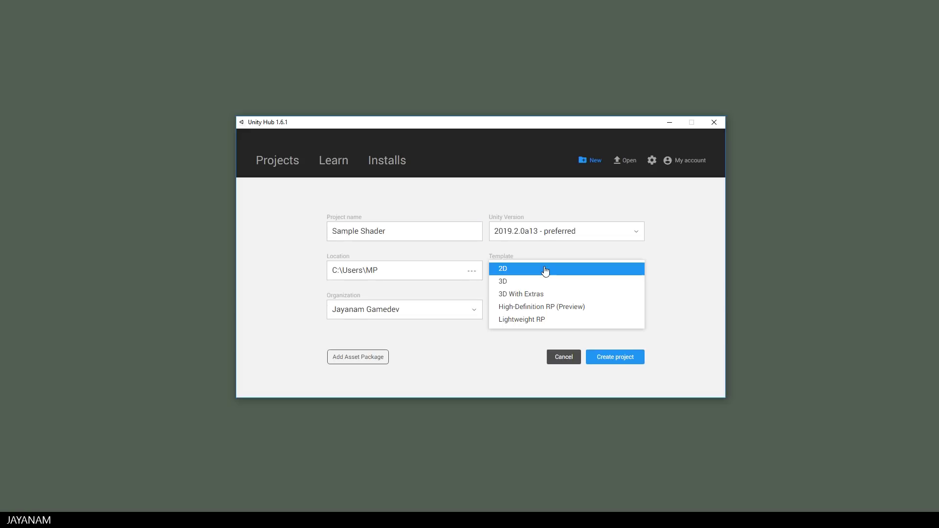
click(532, 322)
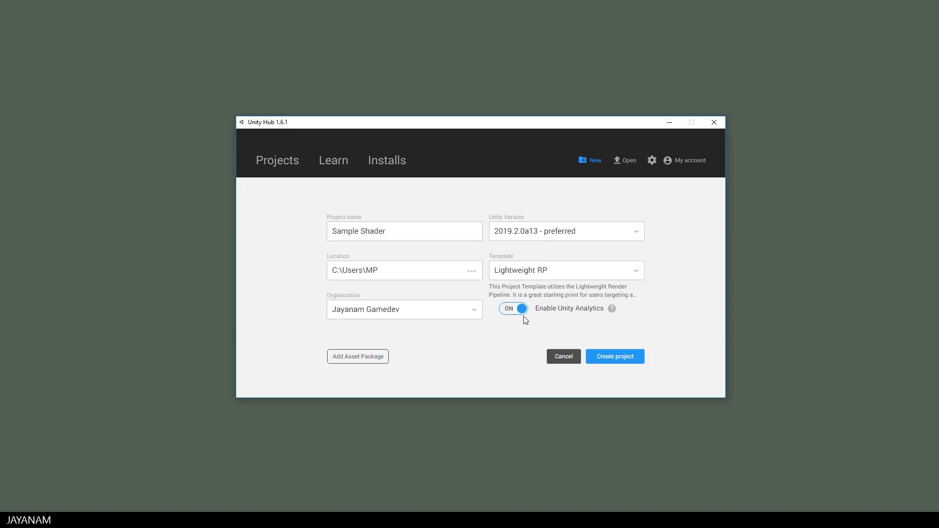
Create the project with Analytics turned off and frame the table props in the Scene view
click(521, 309)
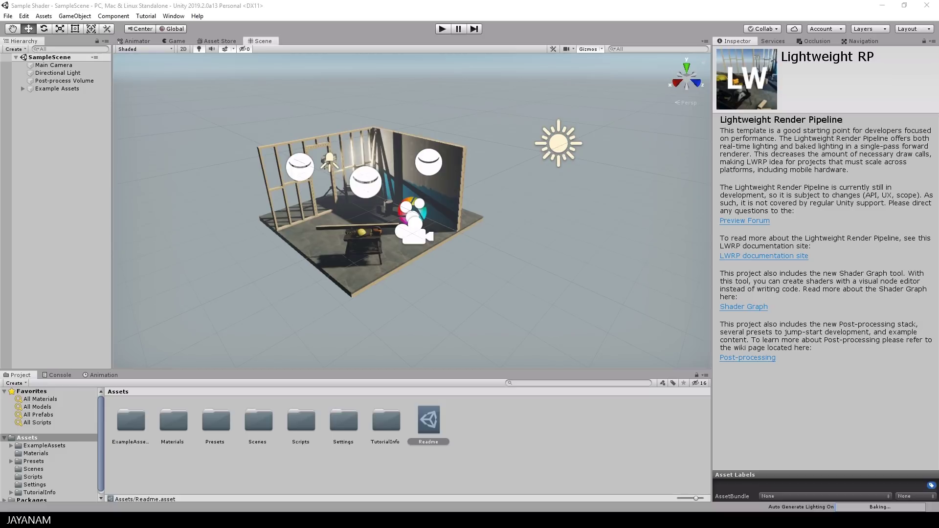
click(364, 238)
key(f)
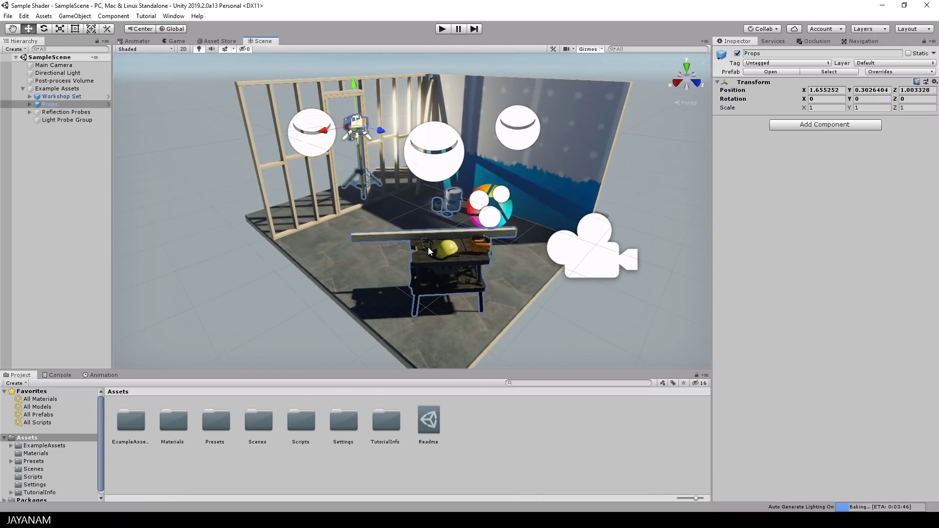
Check visibility of Example Assets, Workshop Set and Props, then delete the Props group
click(9, 89)
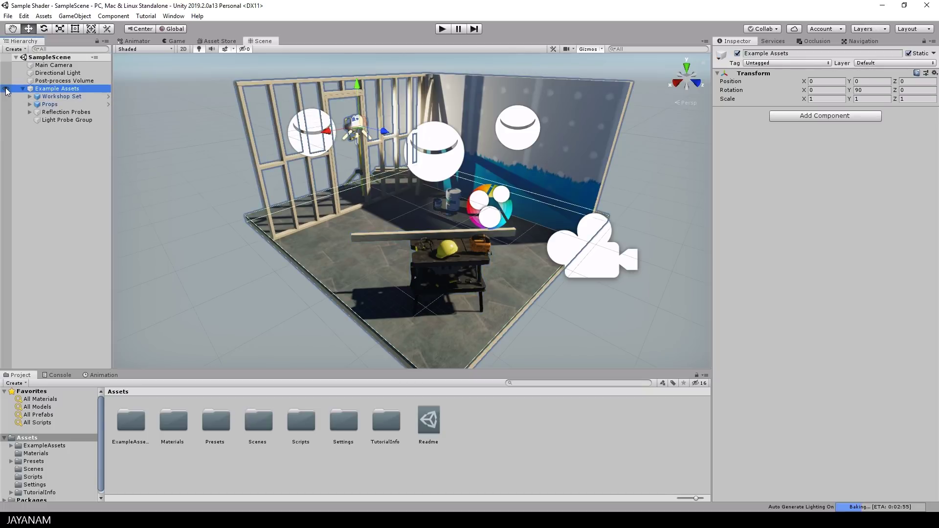
click(6, 89)
click(6, 88)
click(14, 97)
click(6, 96)
click(6, 96)
click(6, 105)
click(6, 104)
click(48, 104)
key(Delete)
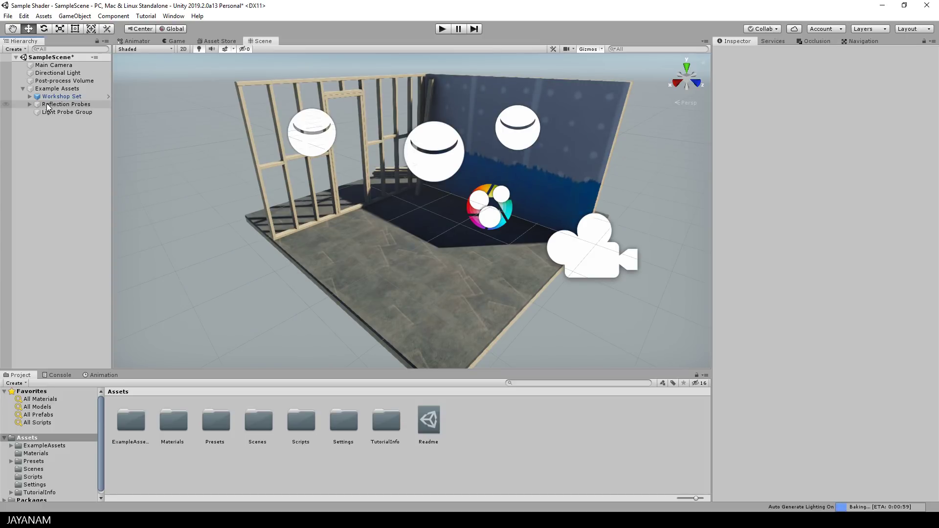
click(183, 20)
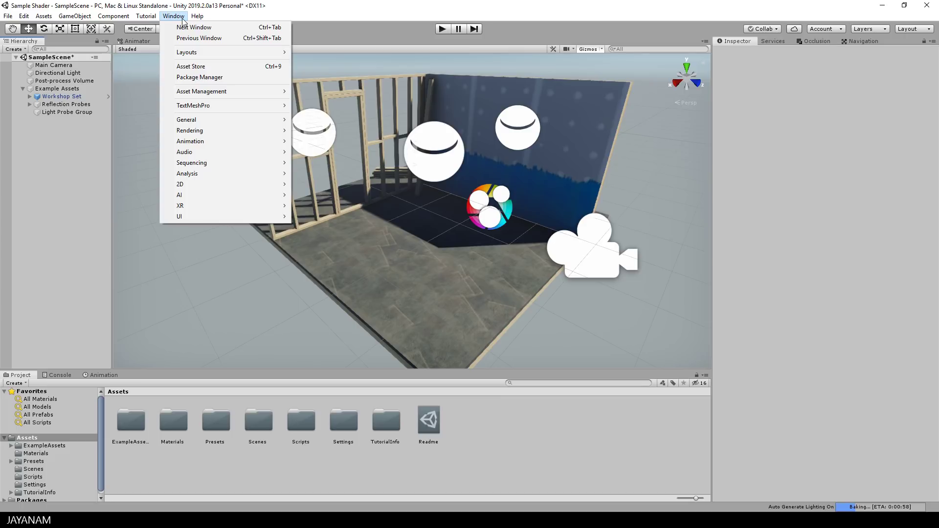
click(195, 77)
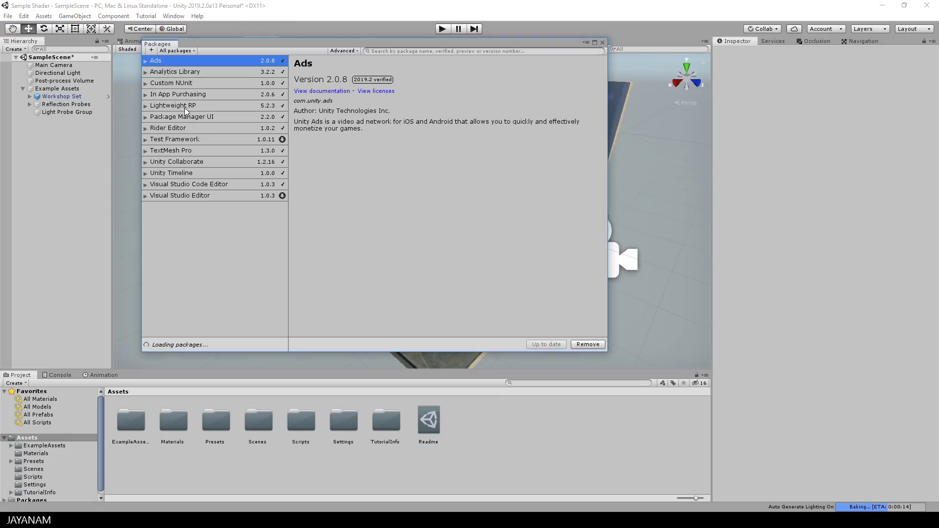
click(185, 106)
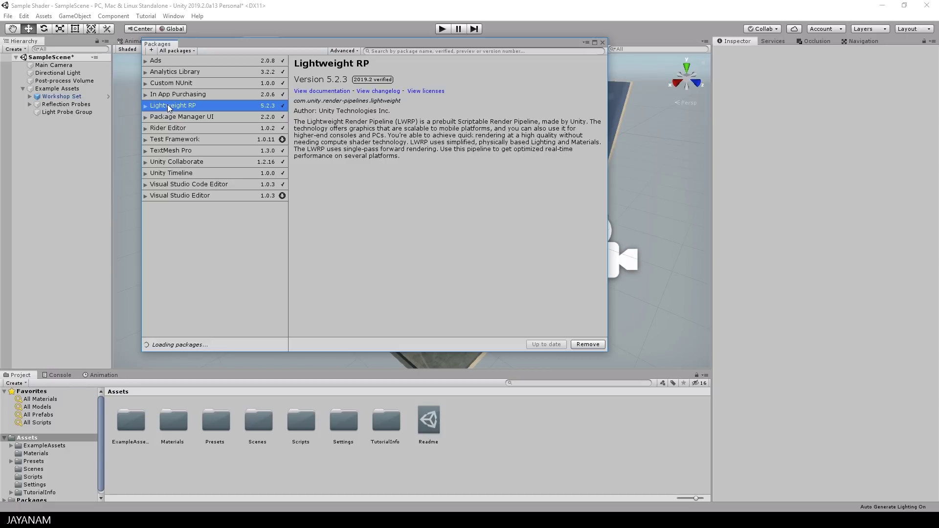
Close the Packages window and create a material named MyShaderMat in the Materials folder
click(603, 43)
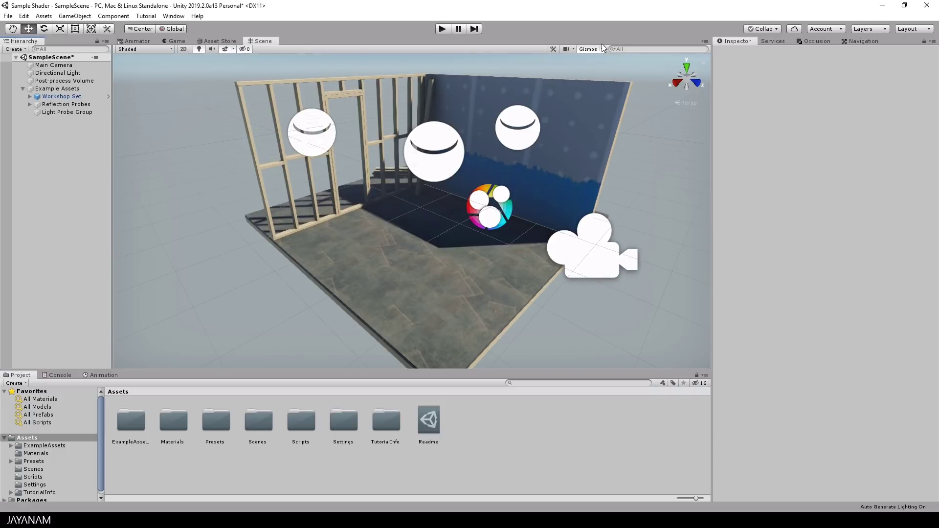
click(20, 455)
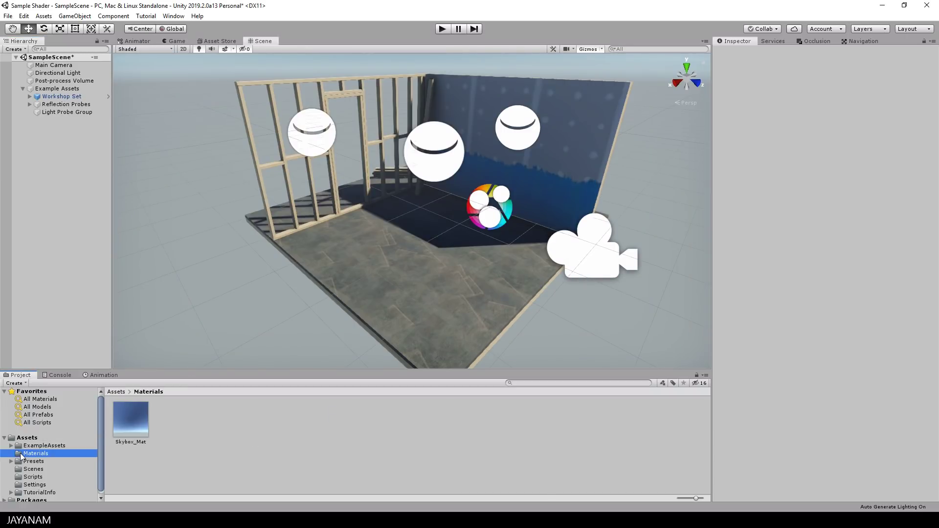
right_click(193, 424)
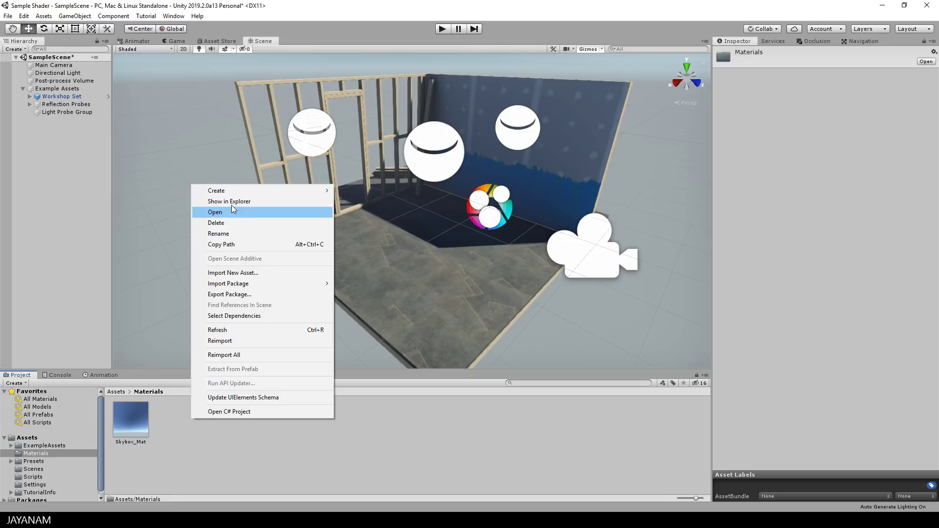
mouse_move(234, 194)
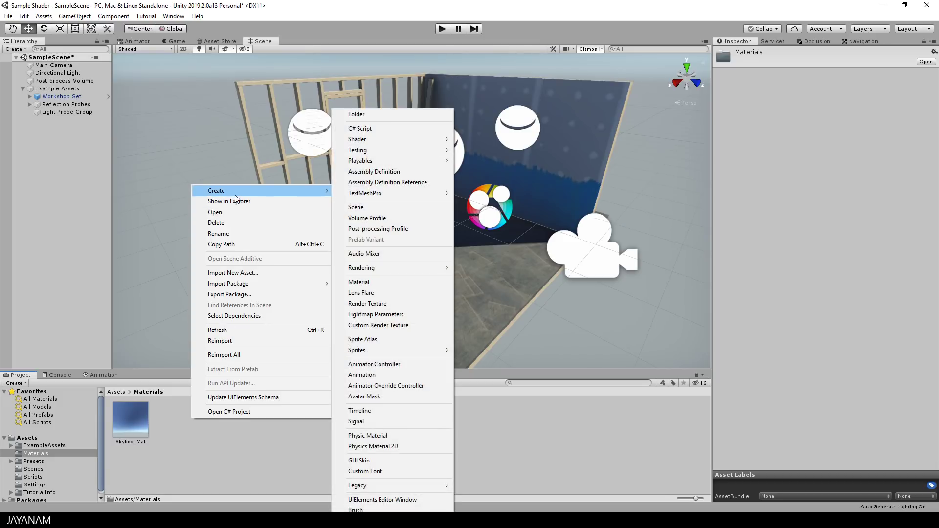
click(380, 284)
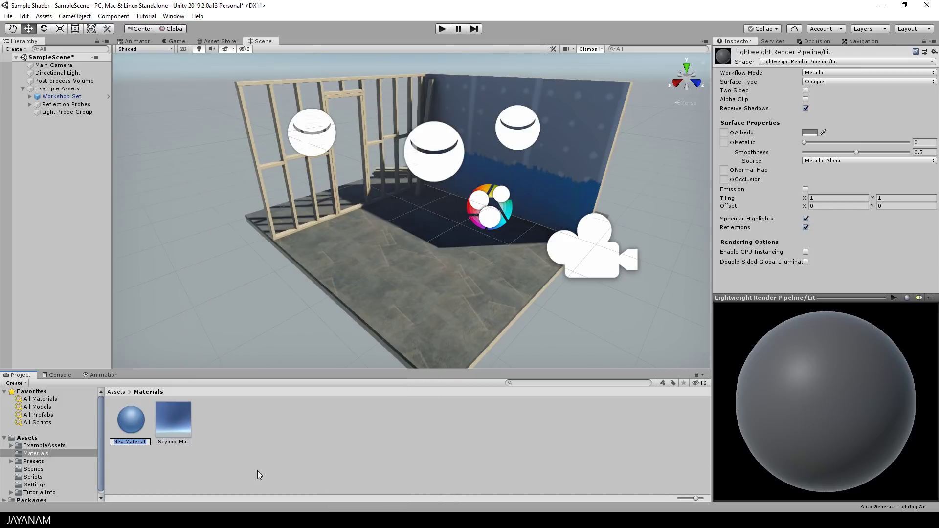
text(MyShaderMat)
key(Return)
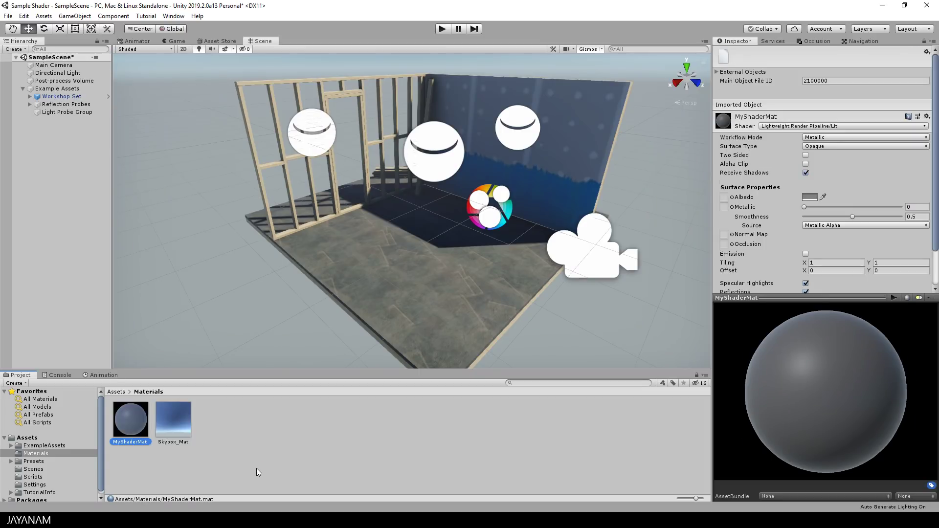
Review MyShaderMat's shader list, keeping Lightweight Render Pipeline/Lit, and deselect the material
click(812, 126)
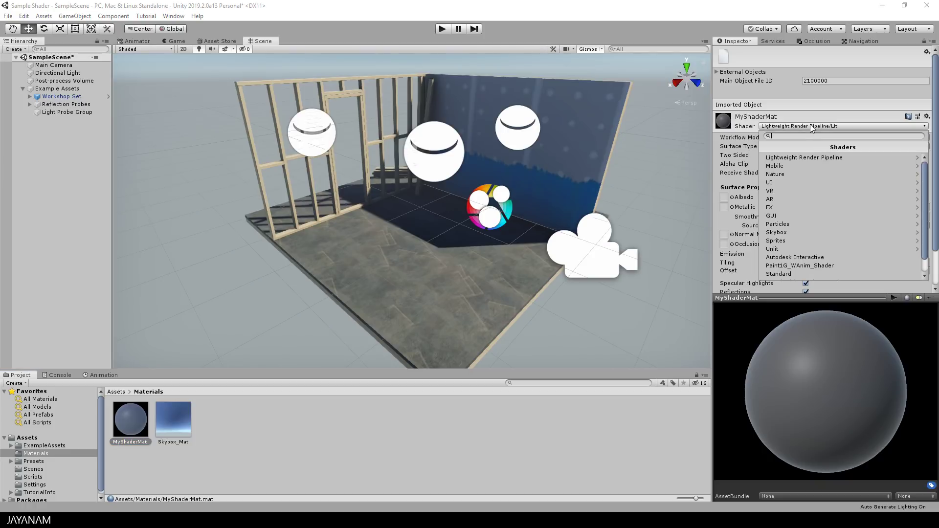
click(815, 116)
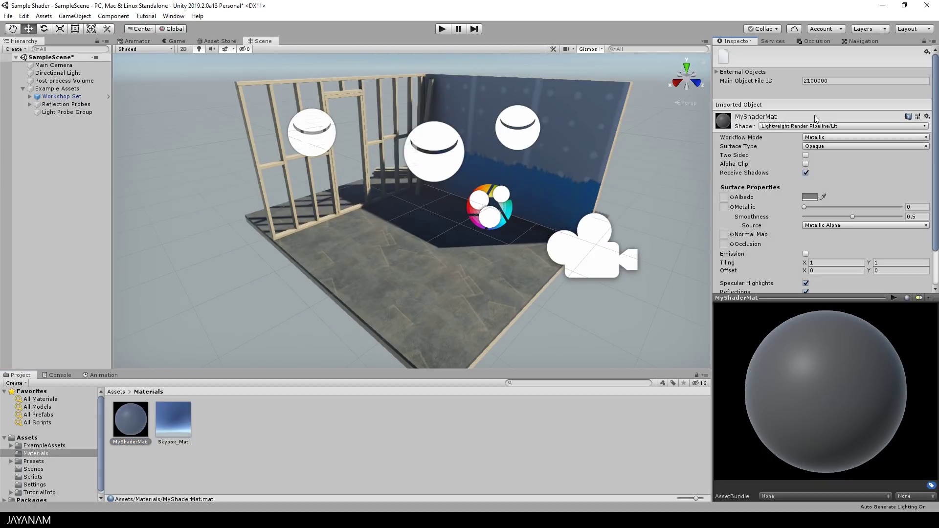
click(217, 426)
Use Create > Shader > PBR Graph in Materials to add a shader graph named MyShader
right_click(219, 430)
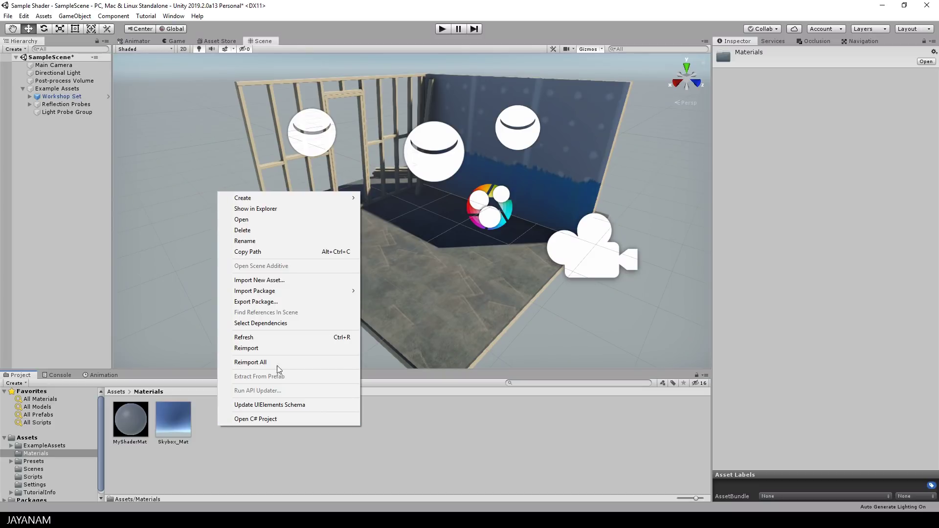
mouse_move(326, 198)
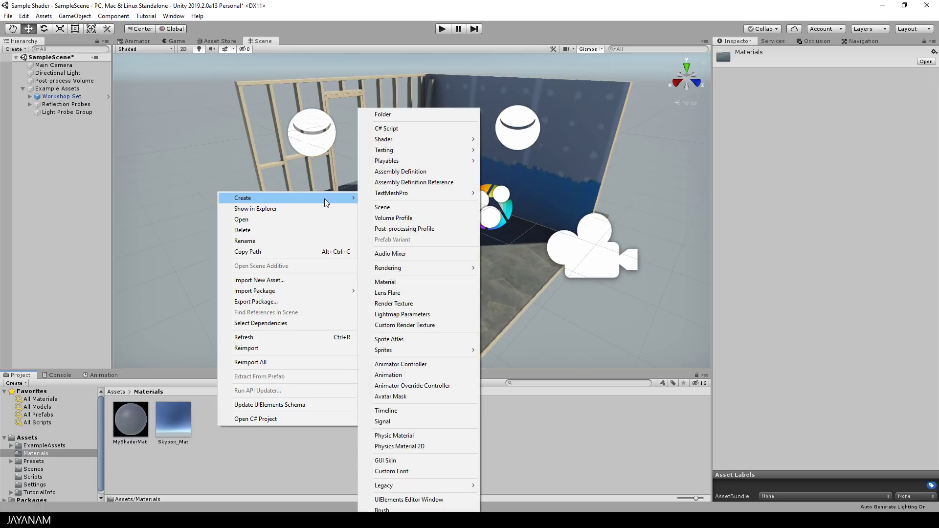
mouse_move(395, 139)
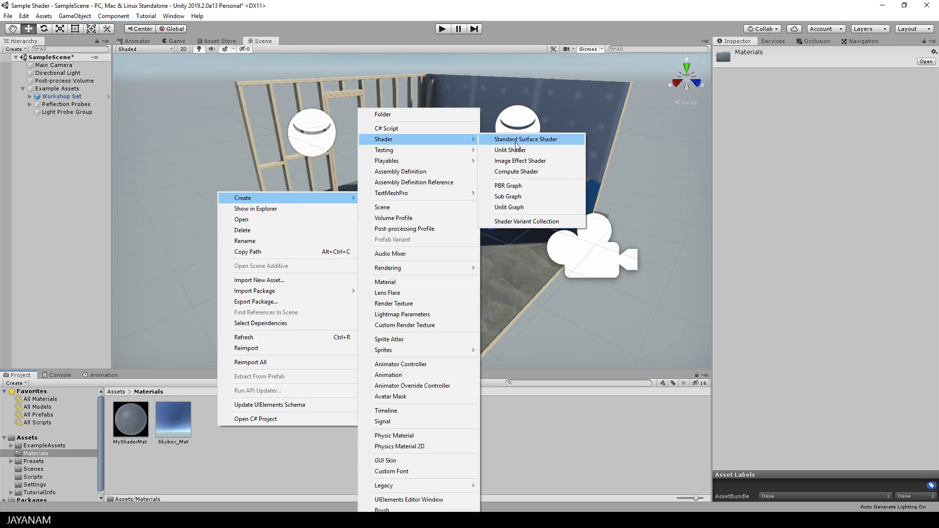
click(518, 186)
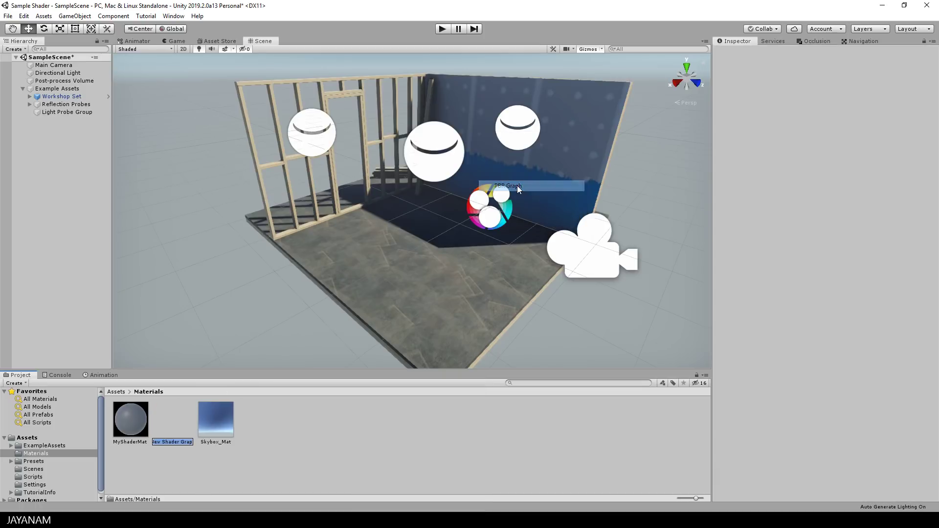
text(MyShader)
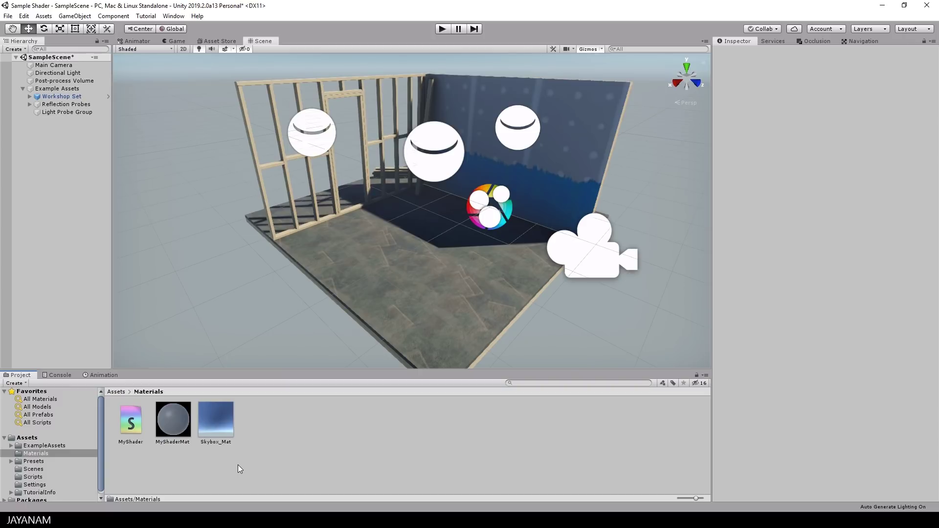
Open MyShader in Shader Graph, dock it beside the Scene view, and centre the PBR Master node
click(132, 420)
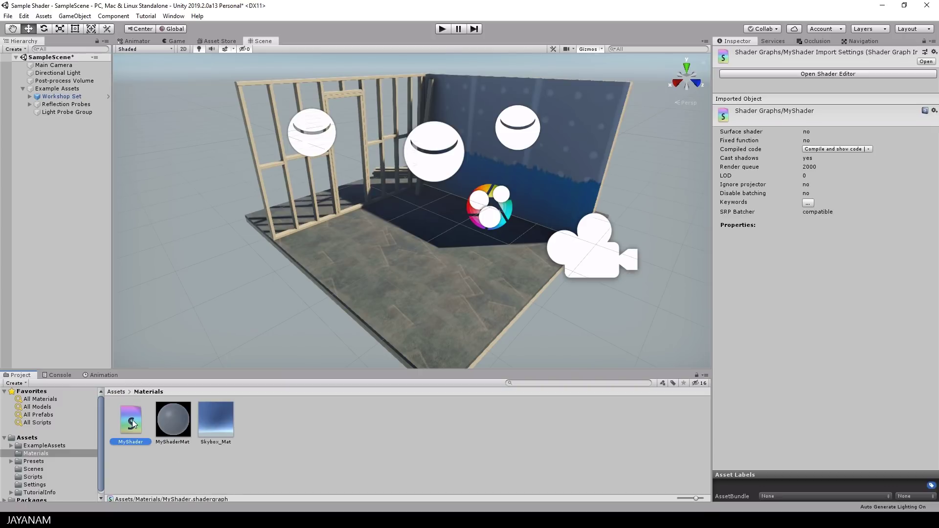
double_click(132, 420)
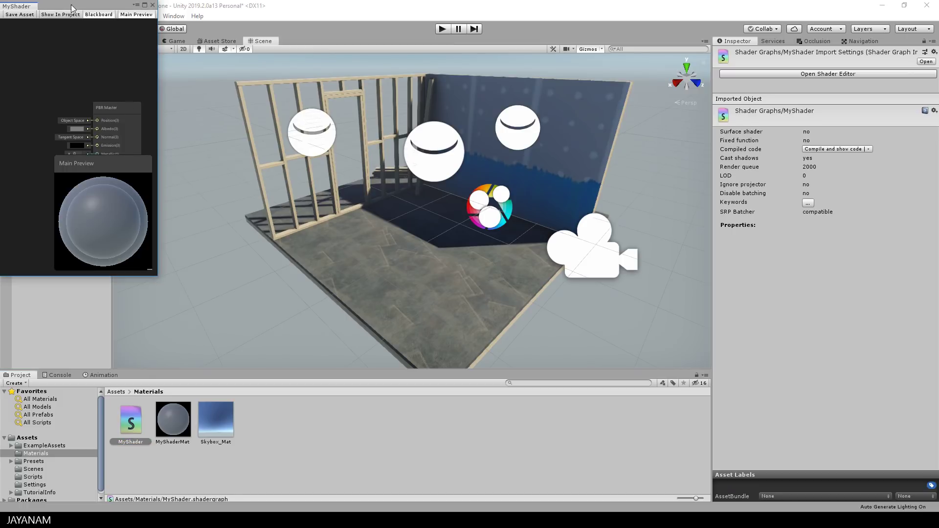
drag(53, 4, 301, 43)
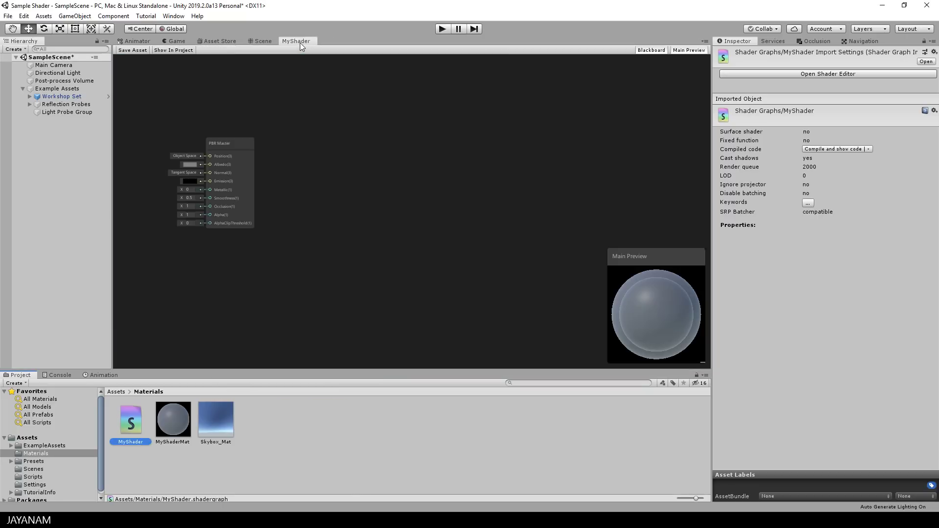
click(368, 174)
drag(237, 143, 507, 171)
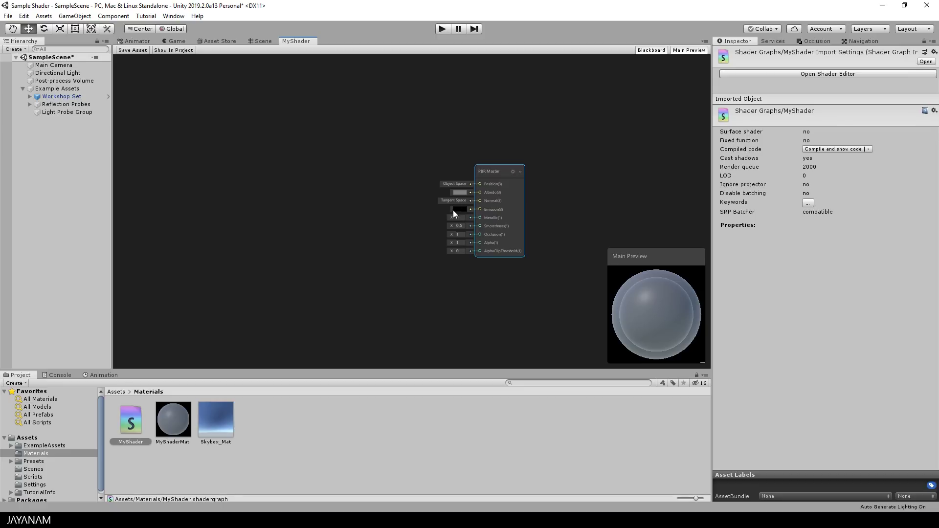
scroll(449, 218, up, 2)
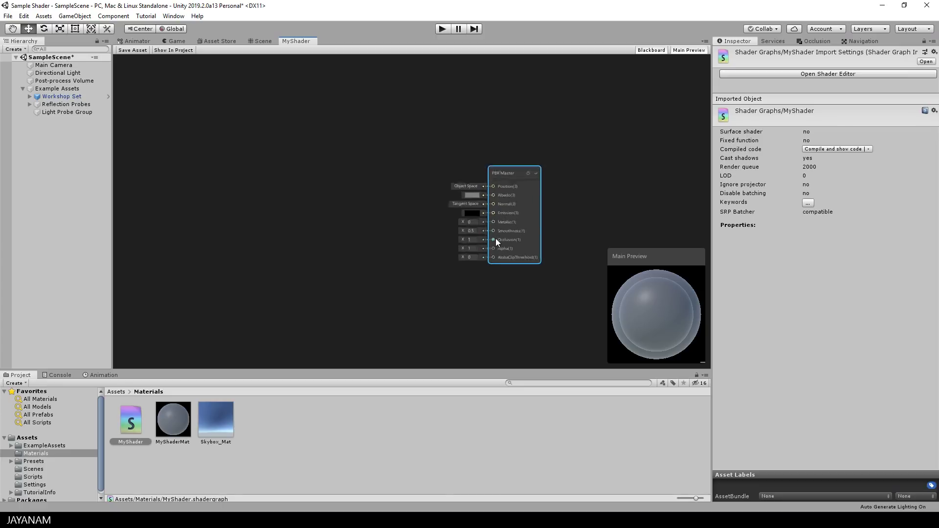
scroll(402, 230, down, 1)
scroll(402, 234, up, 1)
Narrow the Inspector and resize and reposition the Main Preview panel in the graph area
drag(713, 207, 784, 208)
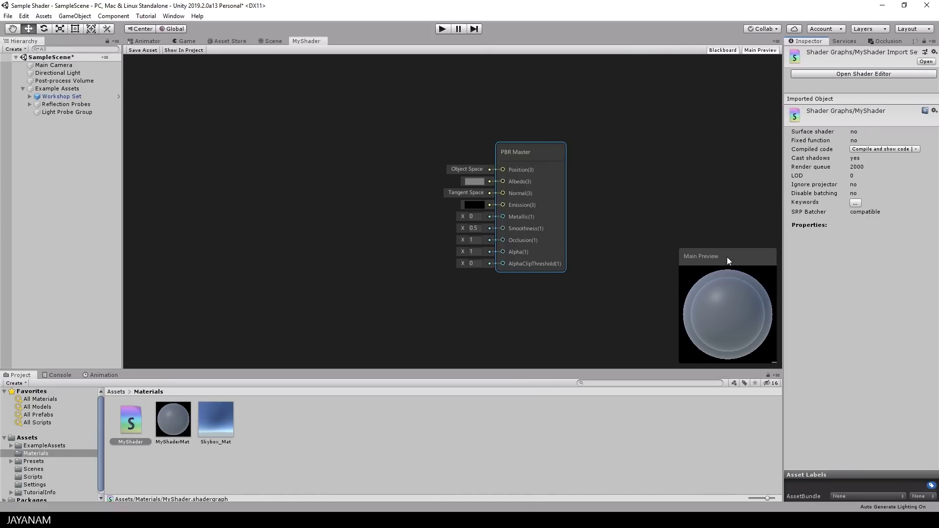
drag(727, 258, 718, 225)
mouse_move(766, 331)
mouse_down()
mouse_move(744, 310)
mouse_move(760, 322)
mouse_up()
drag(710, 224, 725, 261)
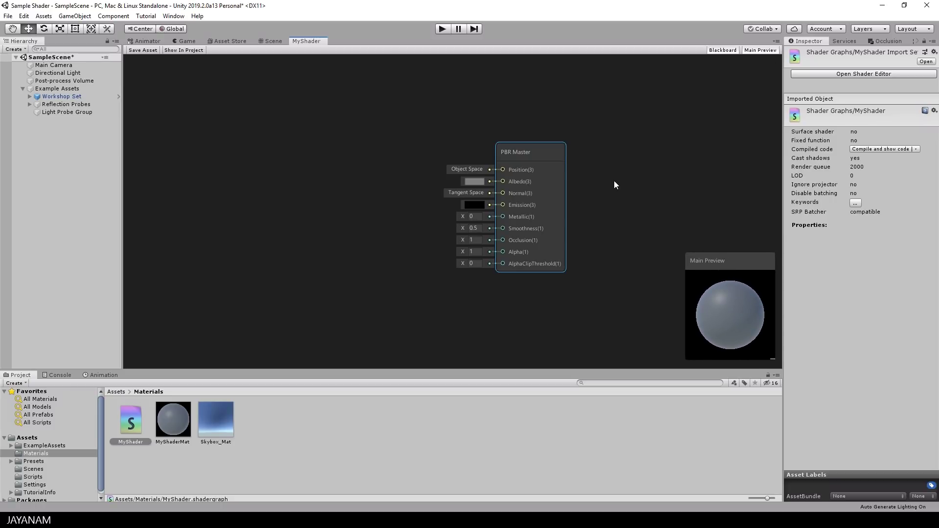
middle_drag(616, 181, 643, 206)
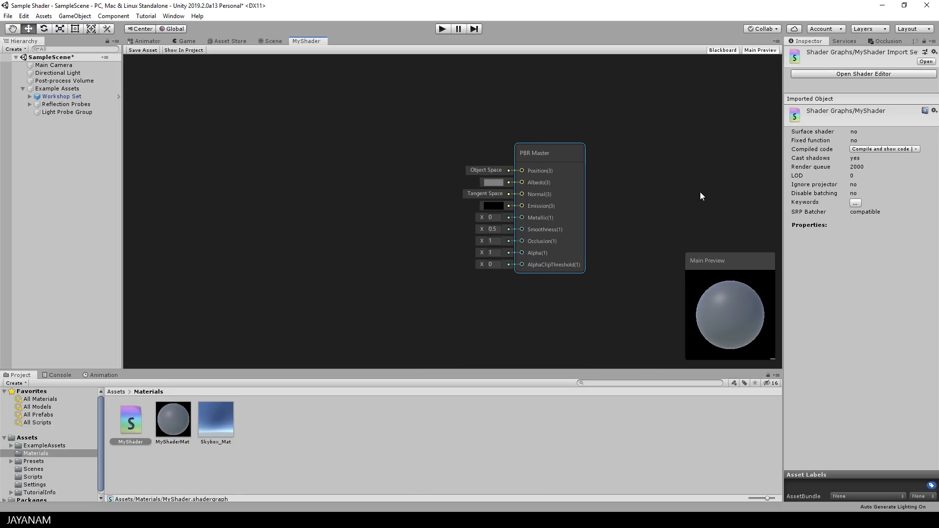
Maximize the shader graph window with Shift+Space and pan to frame the PBR Master node
key(shift+space)
click(443, 152)
middle_drag(486, 103, 685, 134)
click(685, 139)
Set the PBR Master Albedo colour to cyan (57CCD4) using the colour picker
click(644, 183)
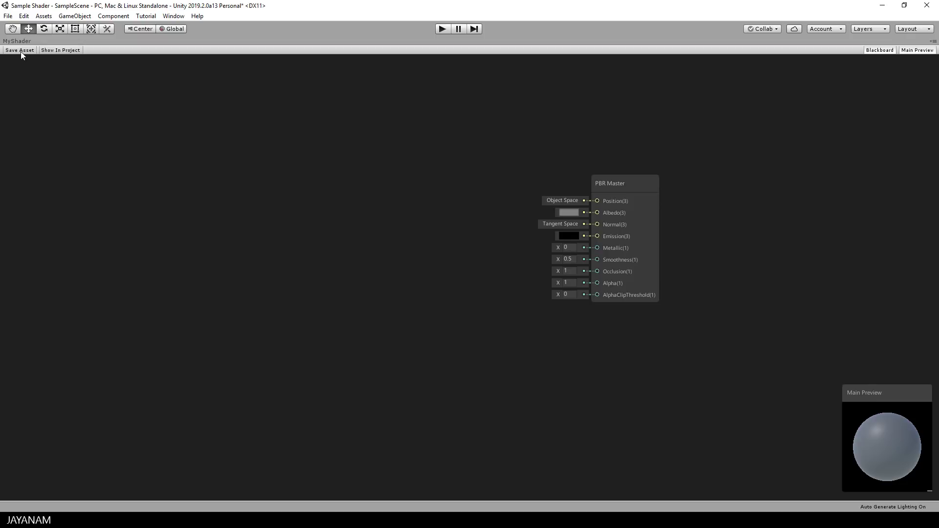
click(569, 212)
drag(796, 190, 803, 173)
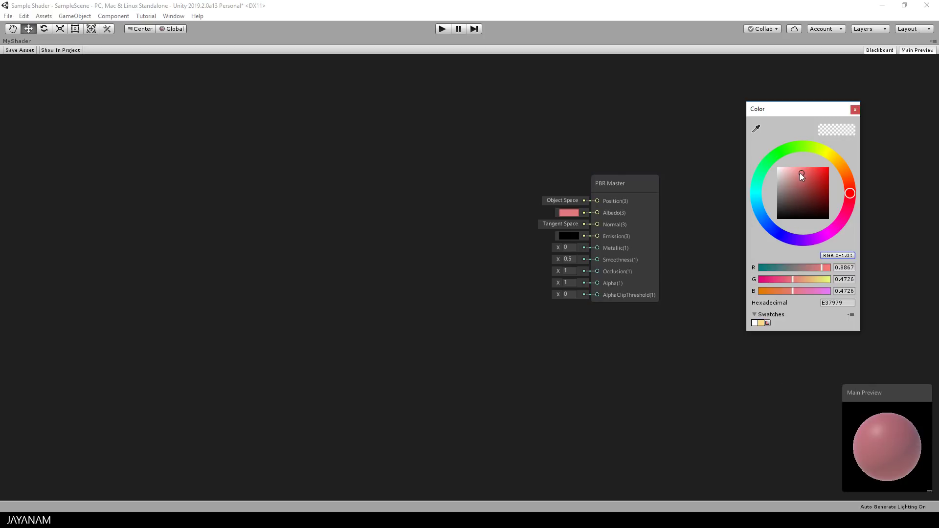
click(755, 198)
drag(801, 172, 809, 176)
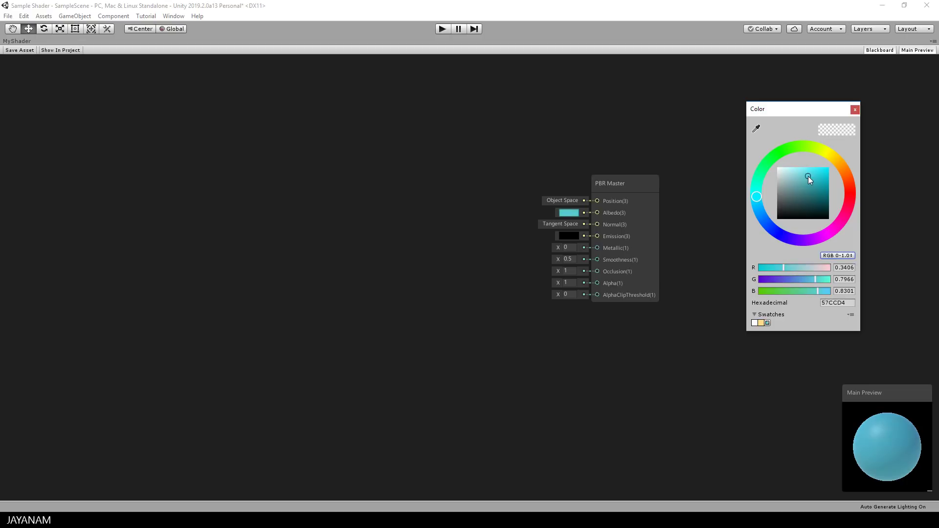
click(855, 110)
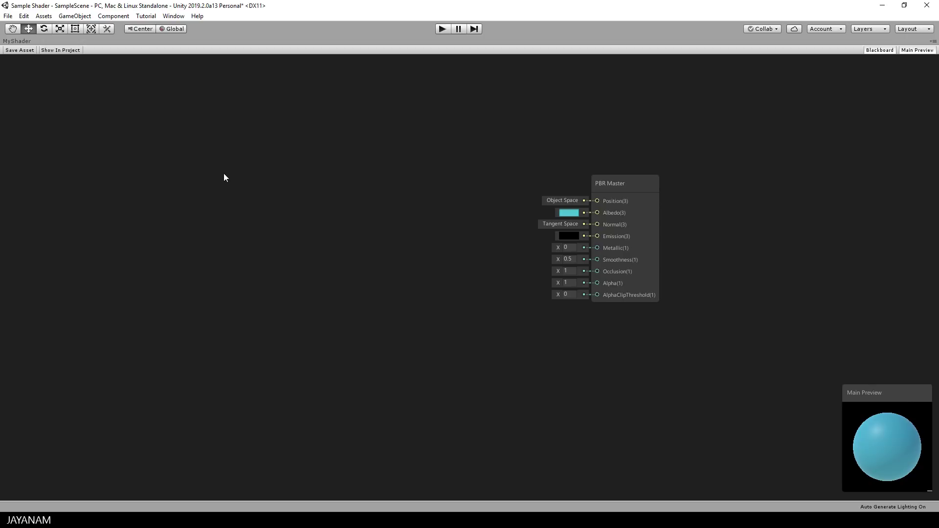
Add a Simple Noise node via the node search, move it up, and set Scale to 100
key(space)
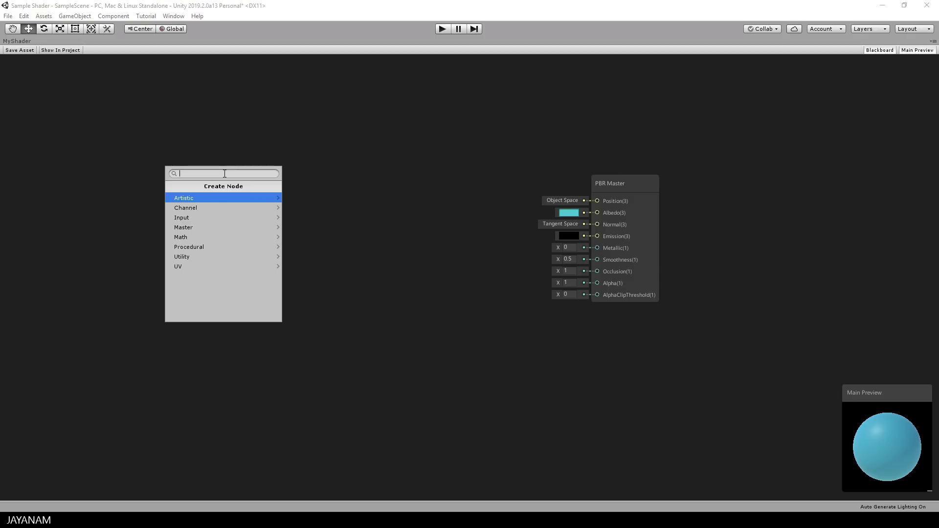
text(text)
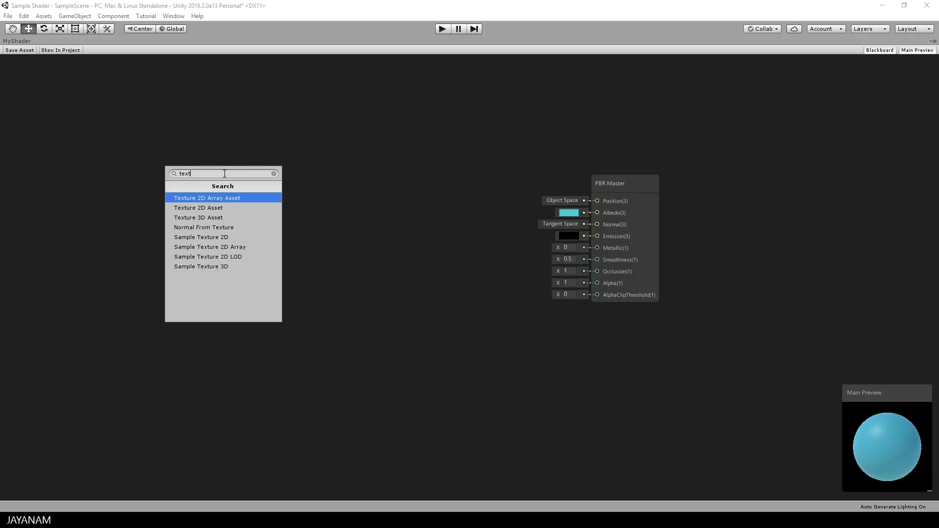
text(ure)
key(BackSpace)
key(BackSpace)
key(BackSpace)
key(BackSpace)
key(BackSpace)
key(BackSpace)
key(BackSpace)
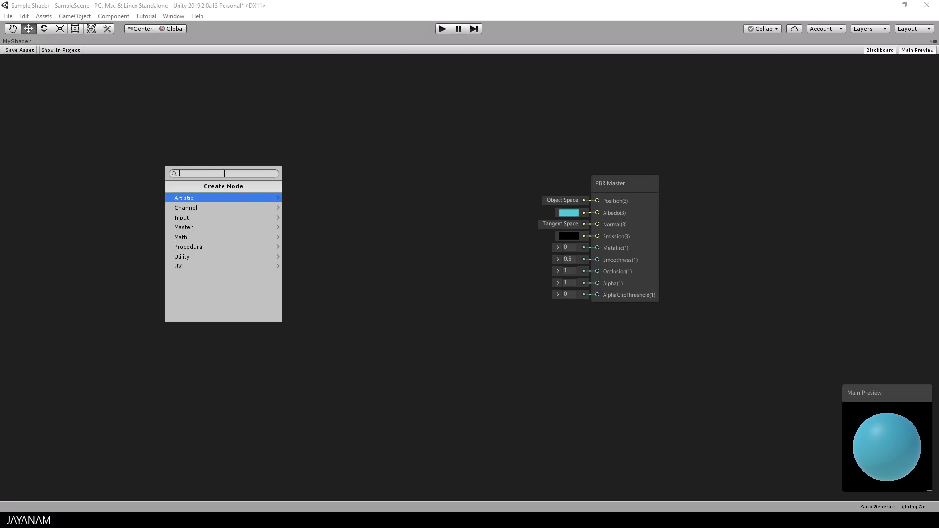
text(noise)
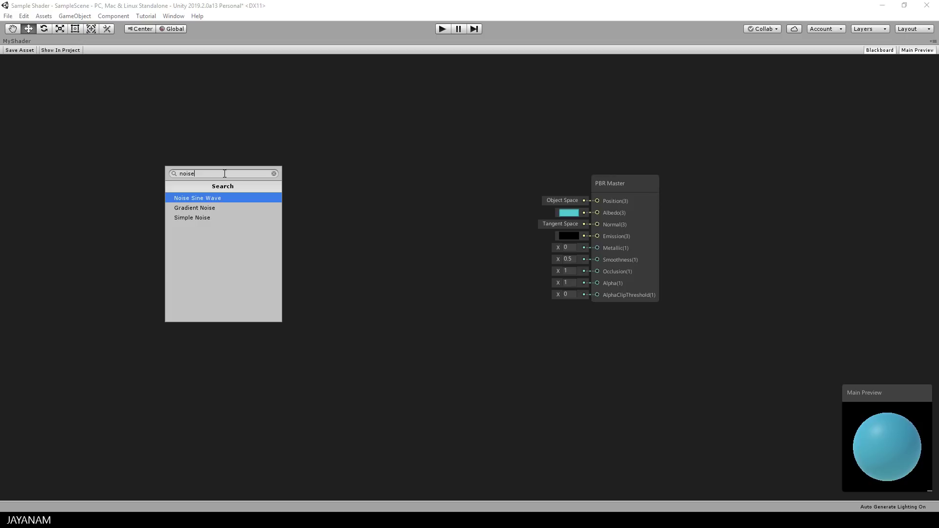
click(208, 218)
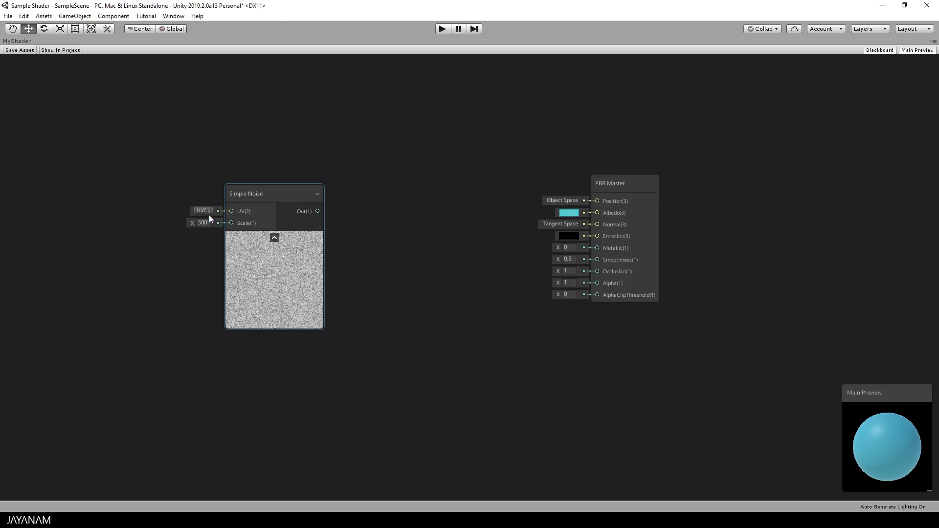
drag(277, 196, 289, 136)
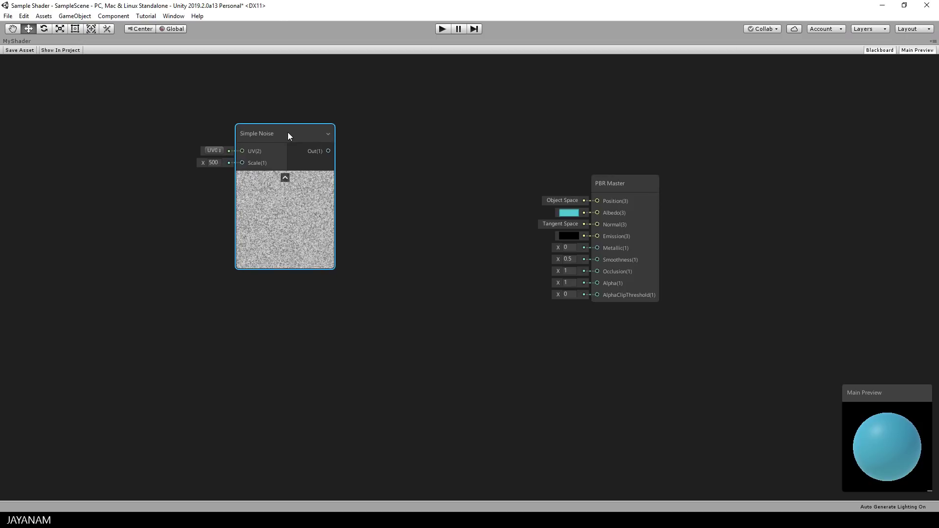
drag(204, 162, 126, 171)
click(213, 163)
text(100)
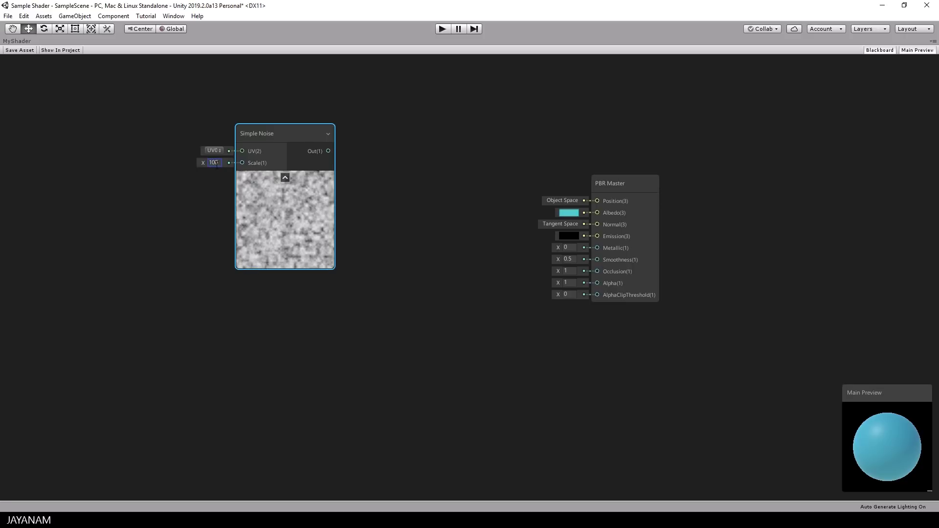
Add a Fresnel Effect node below Simple Noise and raise its Power to 7.32
drag(297, 136, 303, 114)
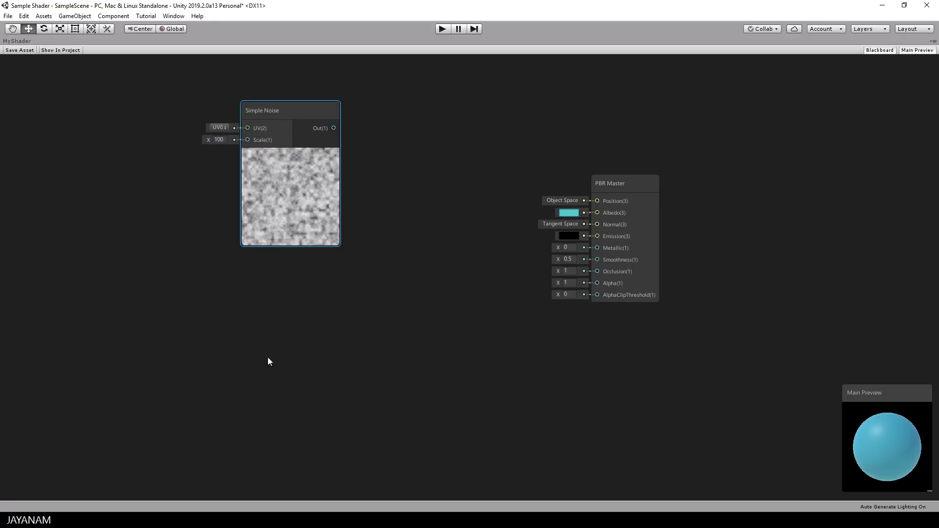
key(space)
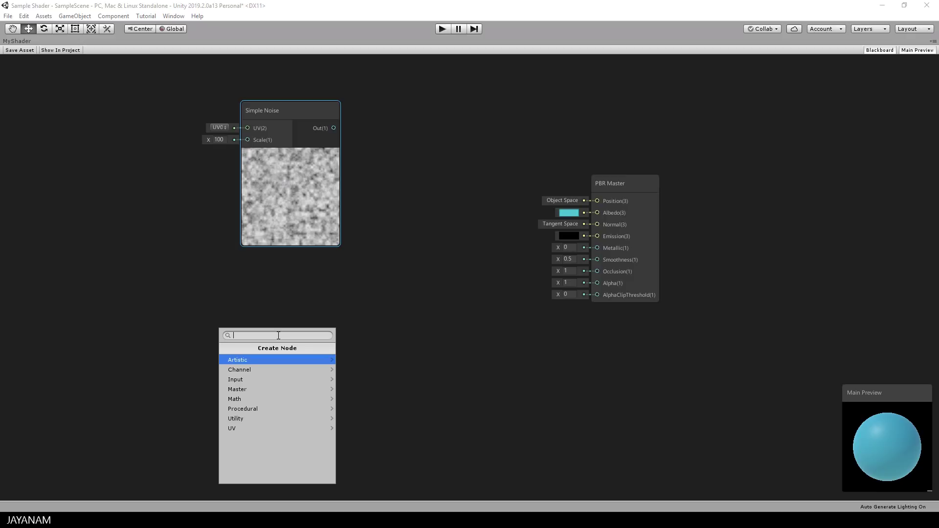
text(fres)
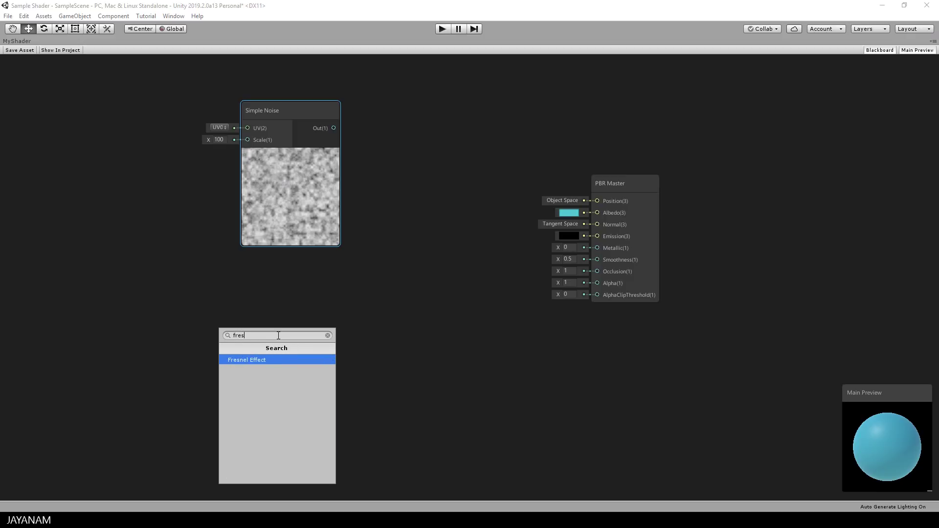
click(263, 361)
drag(333, 354, 297, 285)
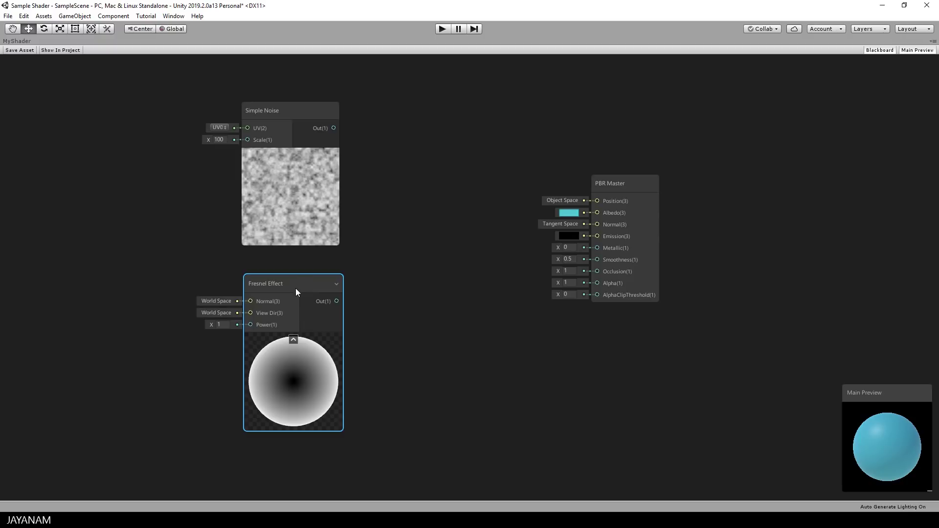
click(336, 285)
click(336, 285)
drag(216, 324, 314, 322)
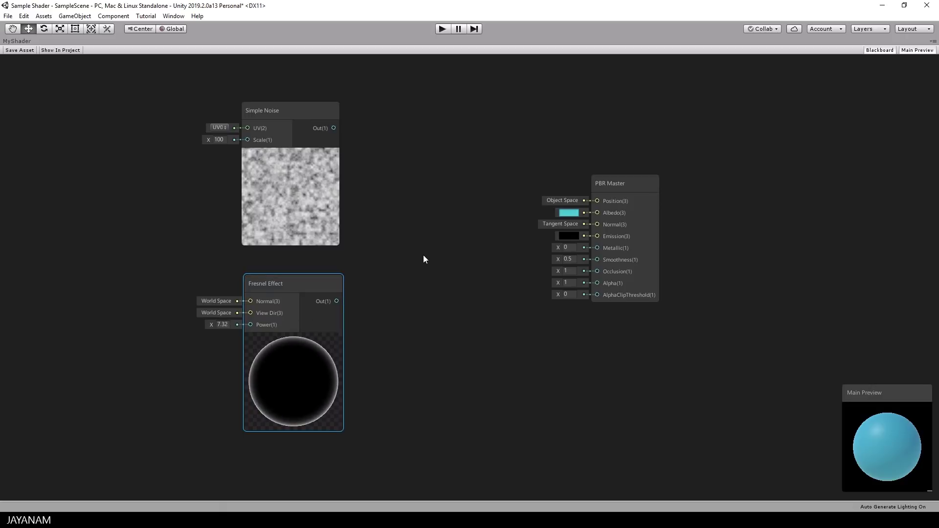
Add a Multiply node combining noise and Fresnel, and wire its output to PBR Master Emission
right_click(424, 225)
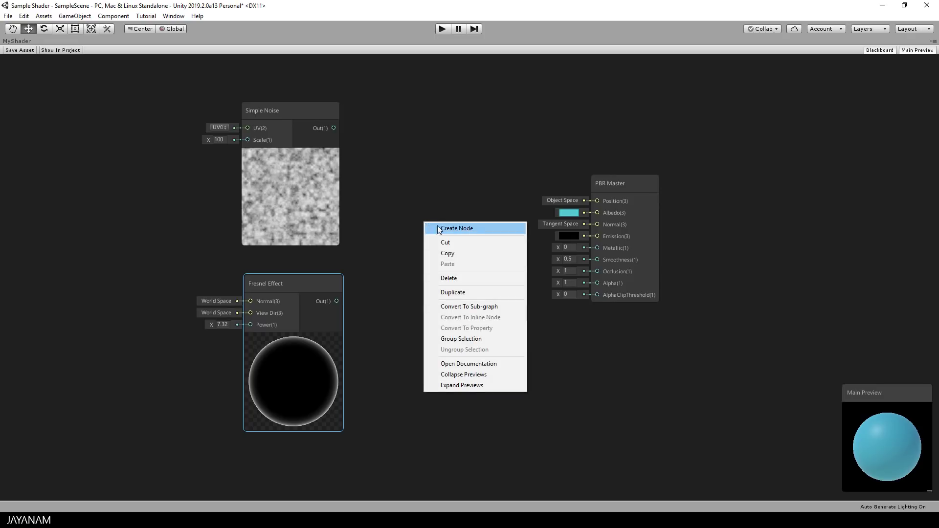
click(447, 227)
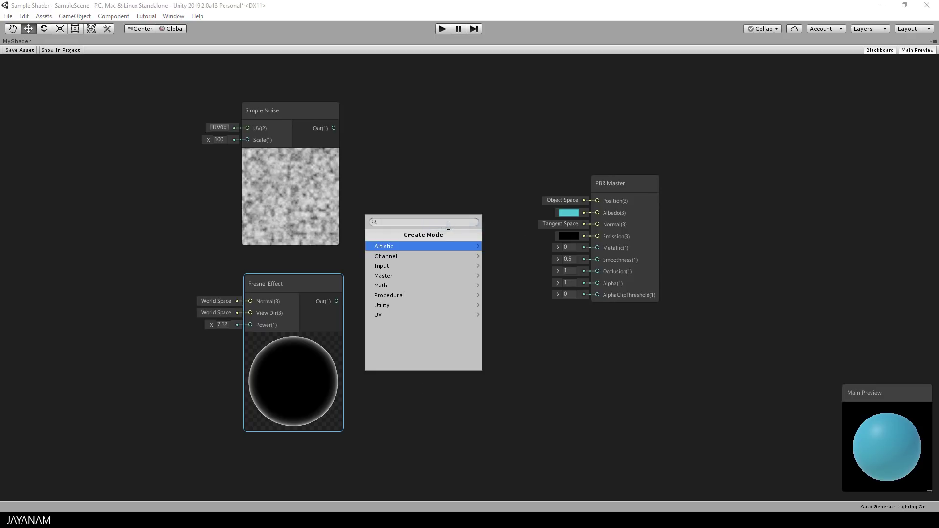
text(mult)
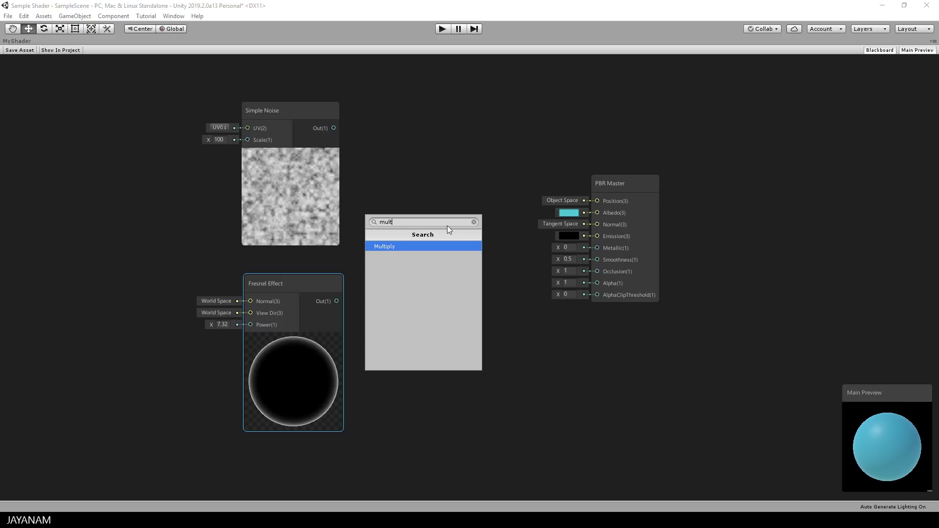
key(Return)
drag(468, 242, 463, 213)
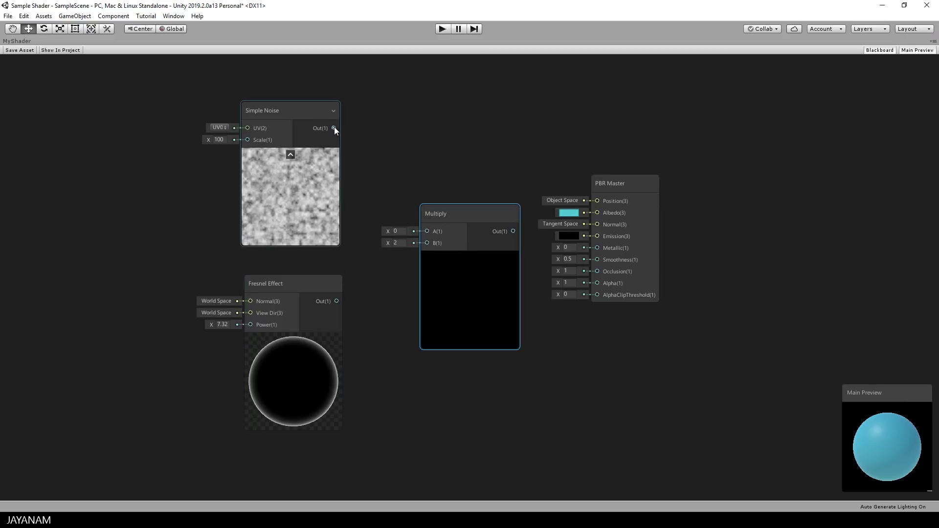
drag(334, 129, 429, 232)
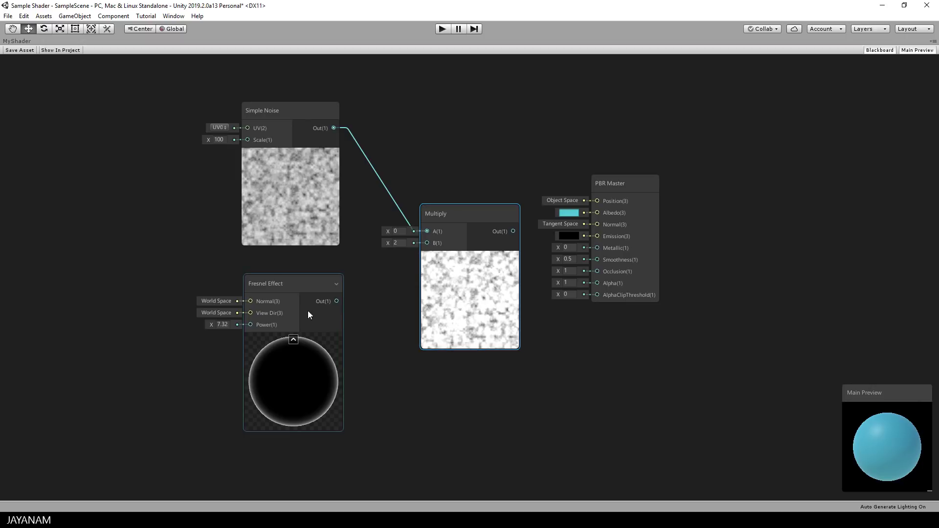
drag(336, 301, 428, 243)
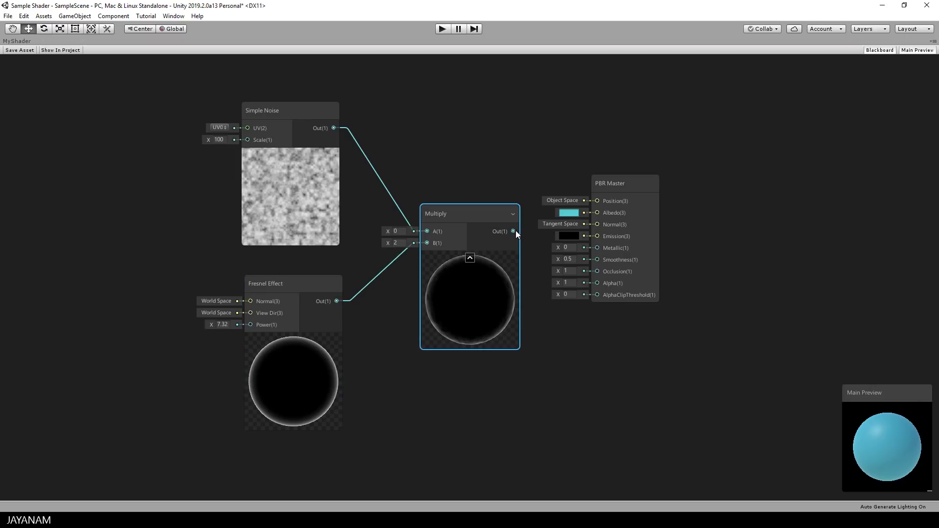
drag(517, 232, 598, 237)
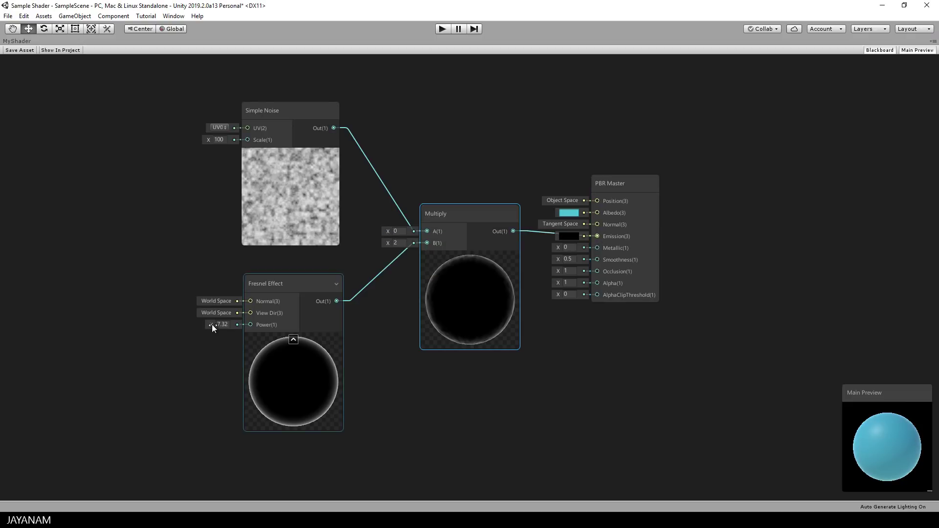
Lower the Fresnel Power to 1.65, enlarge the Main Preview, and tidy the node layout
drag(213, 324, 177, 326)
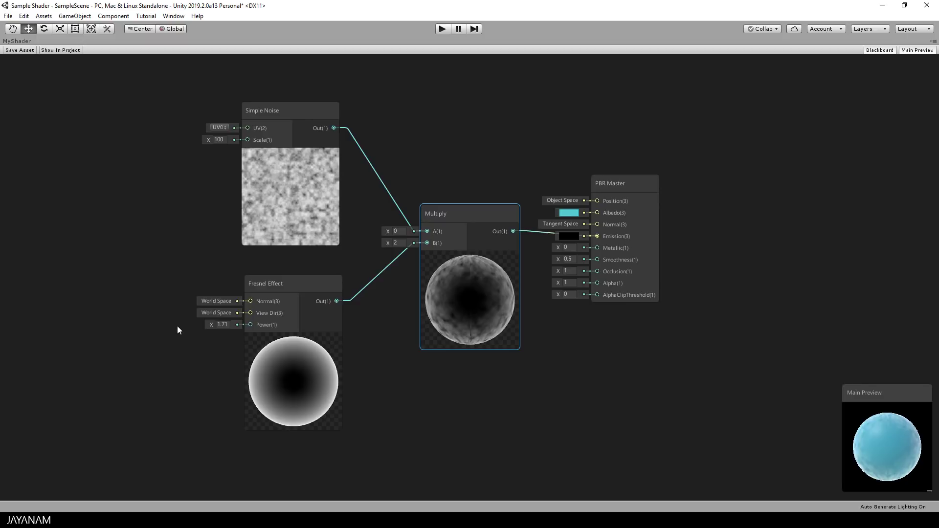
drag(903, 399, 881, 378)
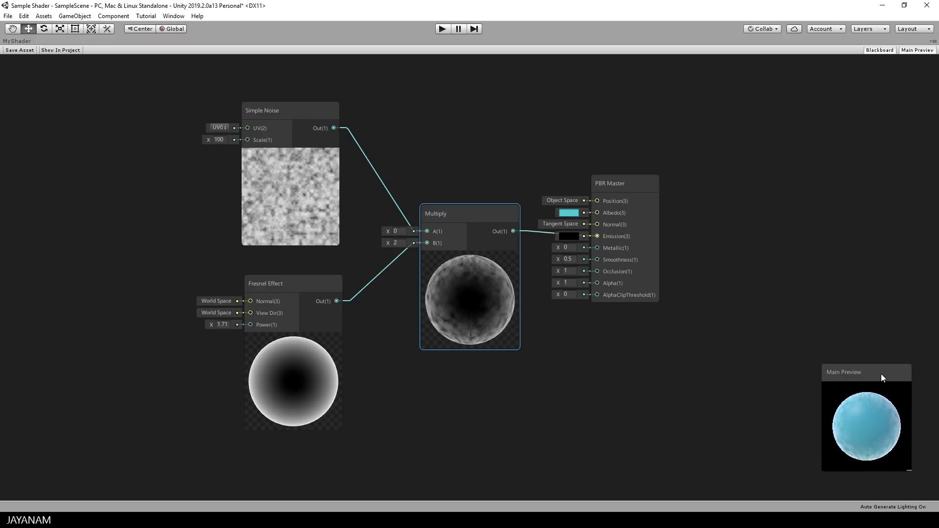
drag(912, 470, 933, 492)
drag(891, 380, 891, 378)
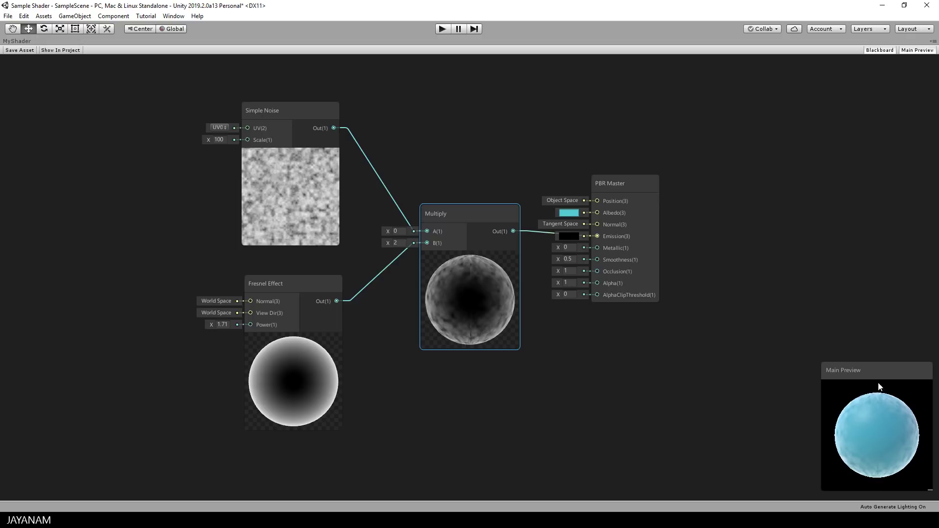
drag(212, 325, 213, 327)
drag(635, 189, 766, 180)
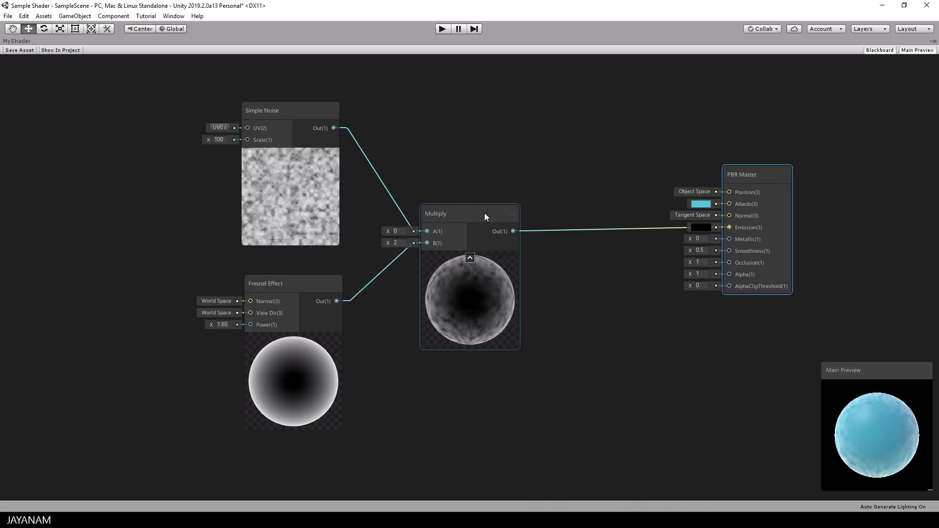
drag(483, 212, 475, 146)
Add a Color node to the graph and switch its mode to HDR
key(space)
text(color)
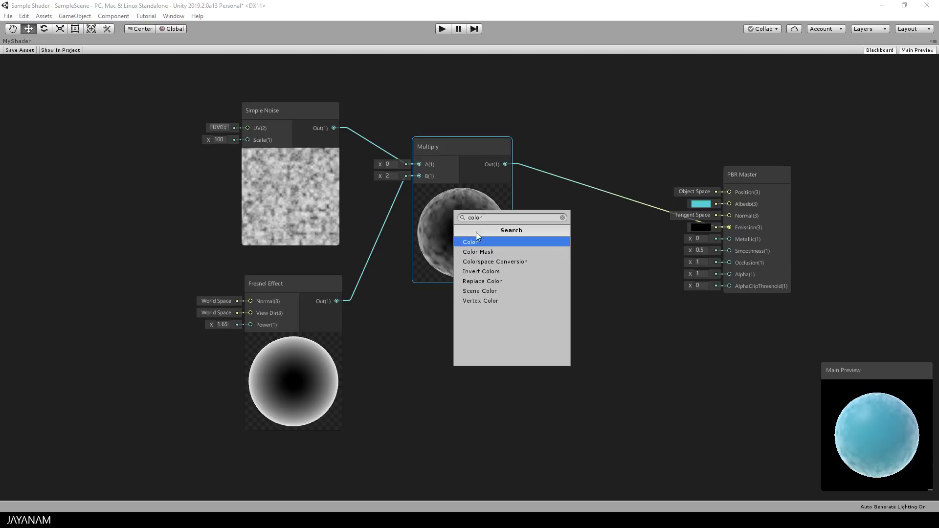
click(476, 242)
drag(553, 394, 507, 368)
click(512, 398)
click(519, 419)
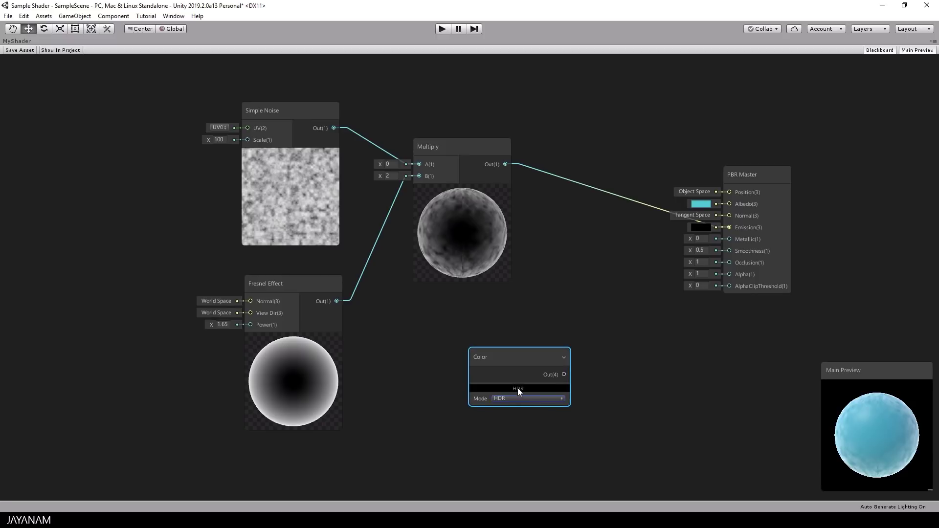
Set the HDR colour to orange (255, 144, 9) at intensity 0.8
click(518, 389)
drag(793, 108, 700, 154)
drag(710, 362, 713, 366)
click(740, 201)
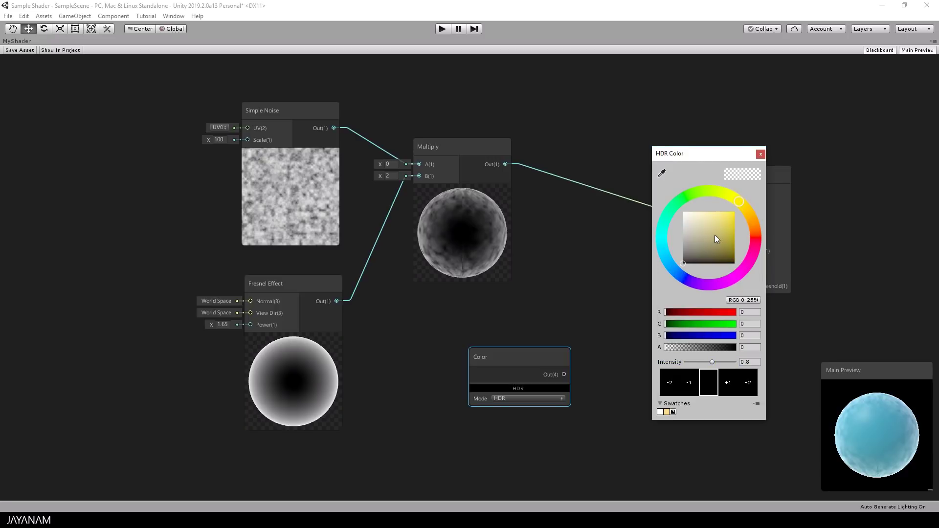
click(720, 215)
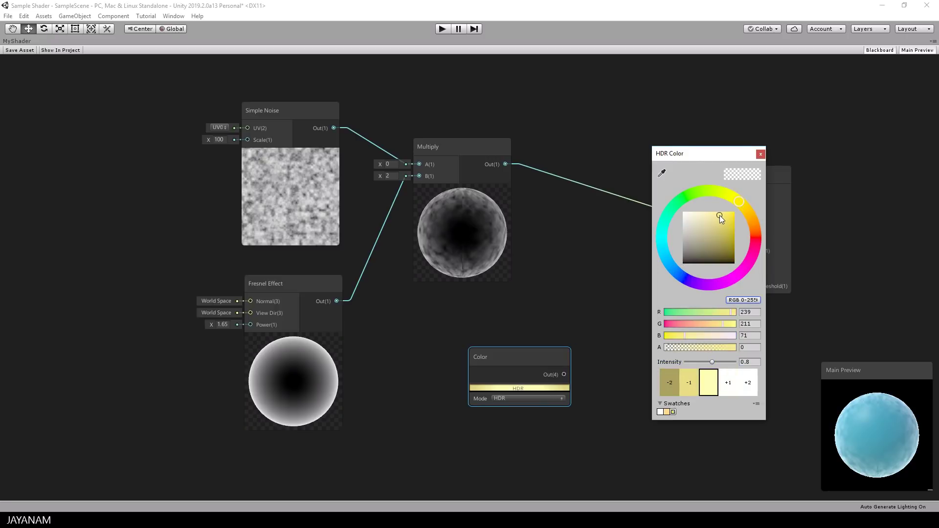
click(721, 215)
mouse_move(741, 201)
mouse_down()
mouse_move(748, 213)
mouse_move(733, 213)
mouse_up()
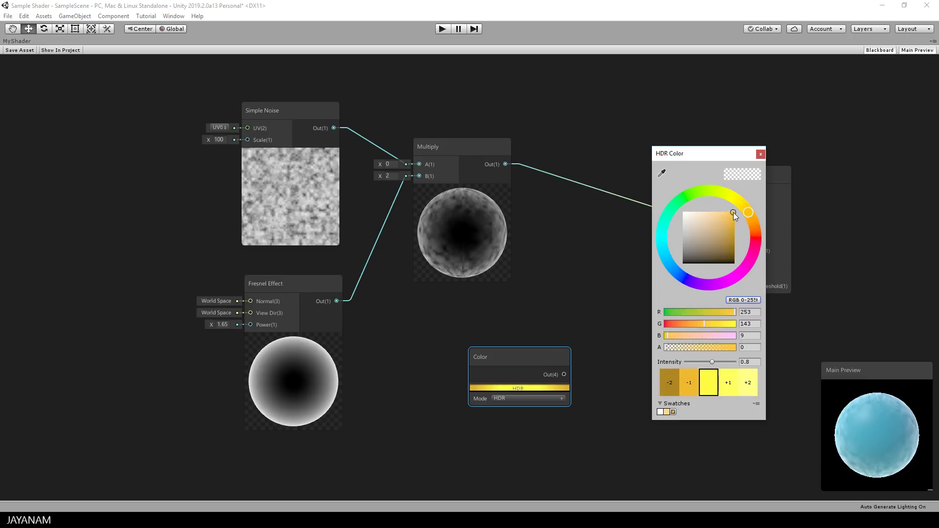
click(762, 155)
drag(523, 362, 477, 364)
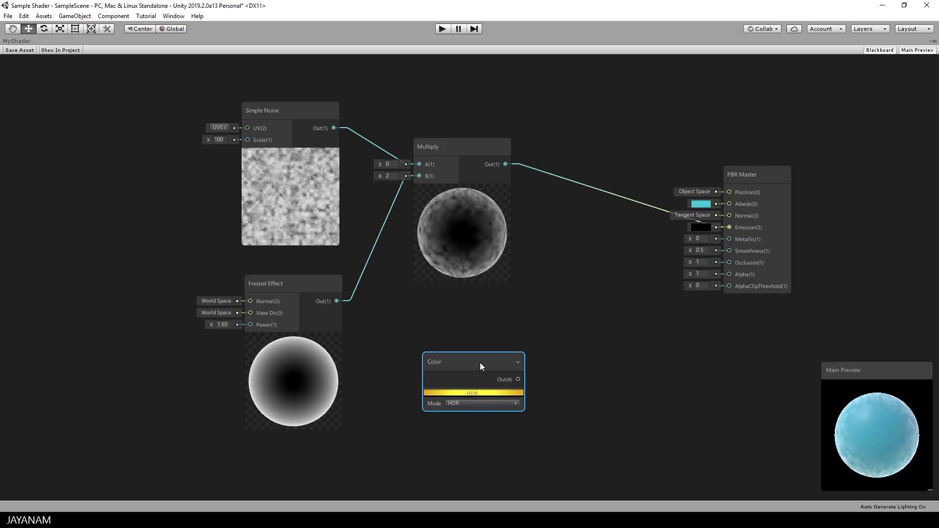
Add a second Multiply node and arrange it beside the PBR Master node
click(600, 295)
key(space)
text(mul)
key(Return)
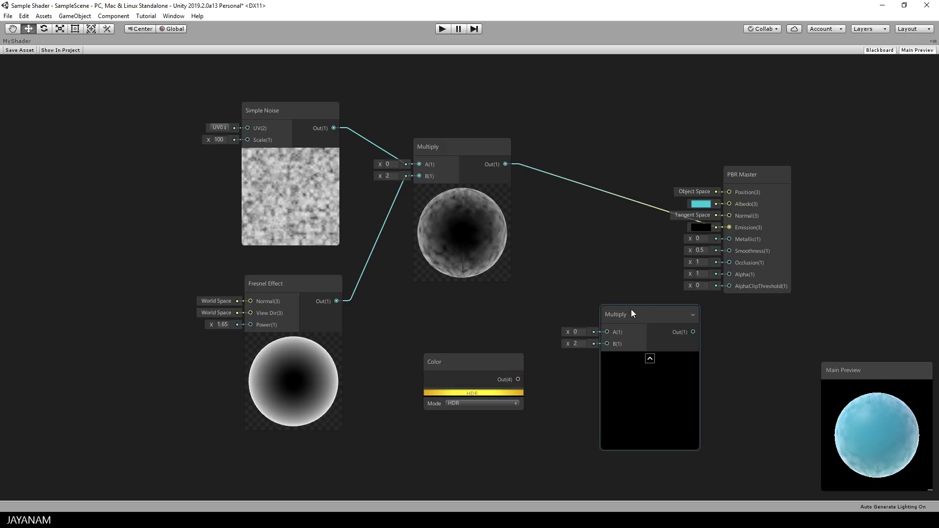
drag(631, 310, 617, 268)
drag(756, 173, 801, 142)
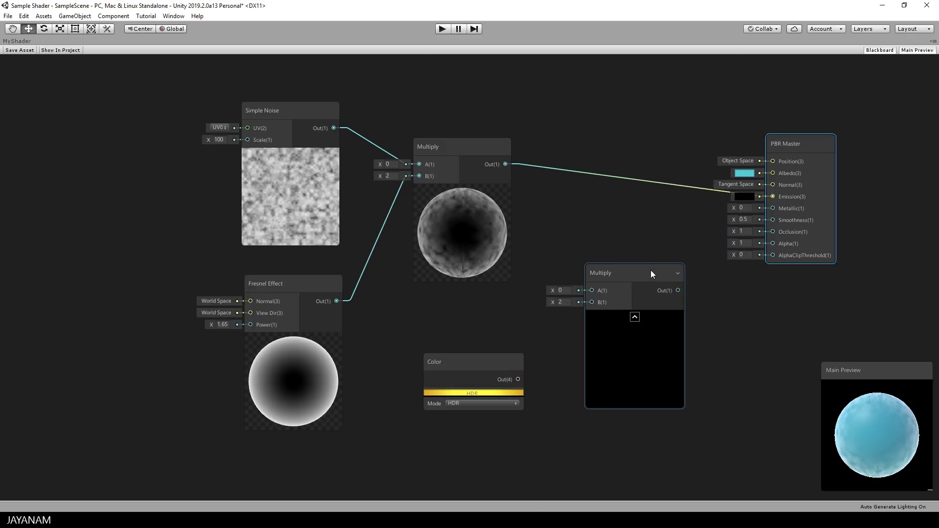
drag(649, 271, 651, 216)
Wire the first Multiply into A, the Color into B, and the result into Emission
drag(506, 164, 593, 236)
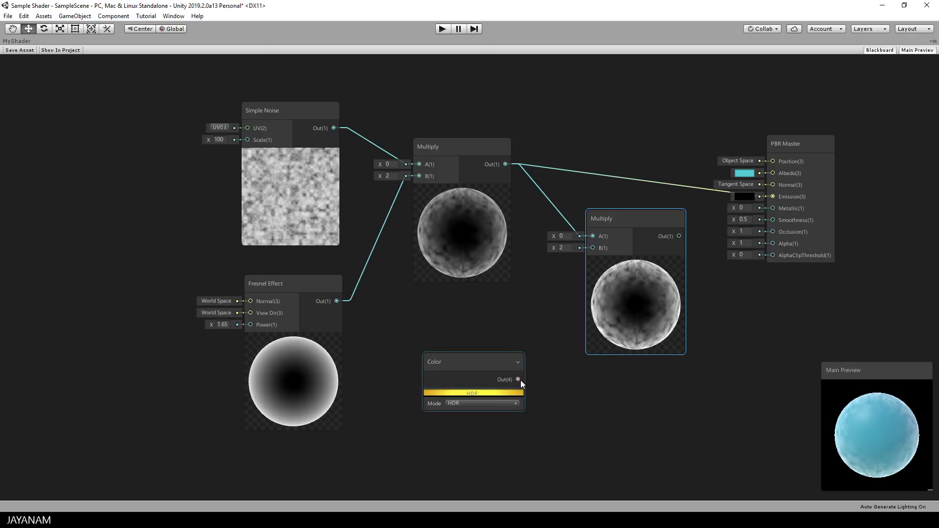
drag(519, 380, 602, 250)
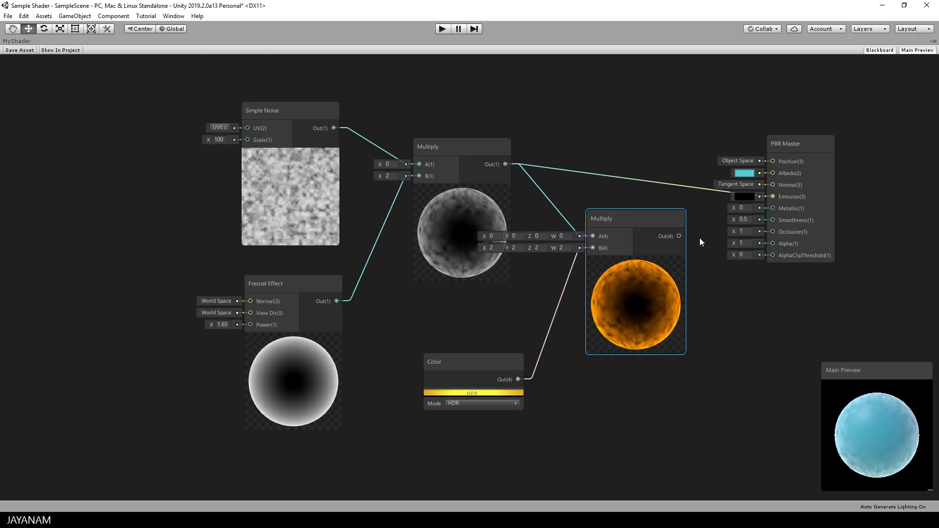
drag(680, 237, 776, 196)
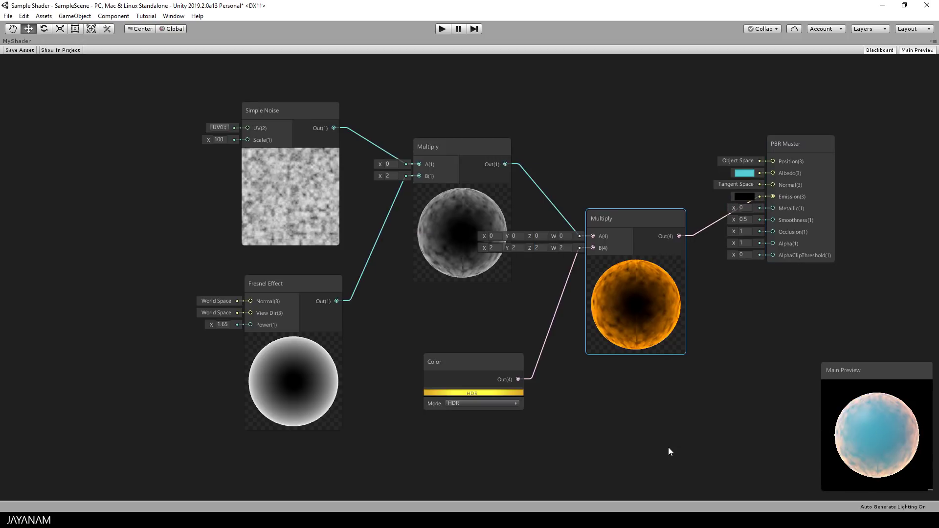
Set the Simple Noise Scale to 207.1 and raise the HDR colour intensity to 1.4
mouse_move(291, 155)
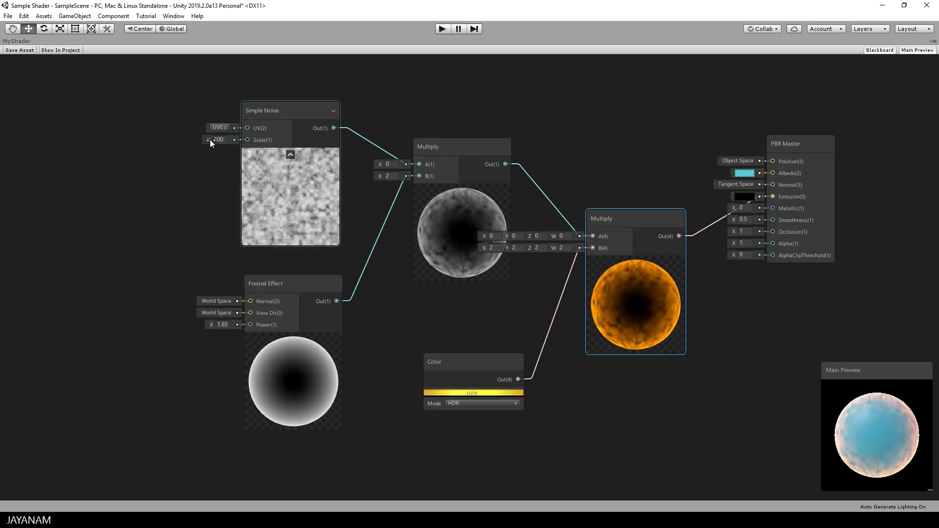
drag(210, 138, 380, 161)
click(469, 393)
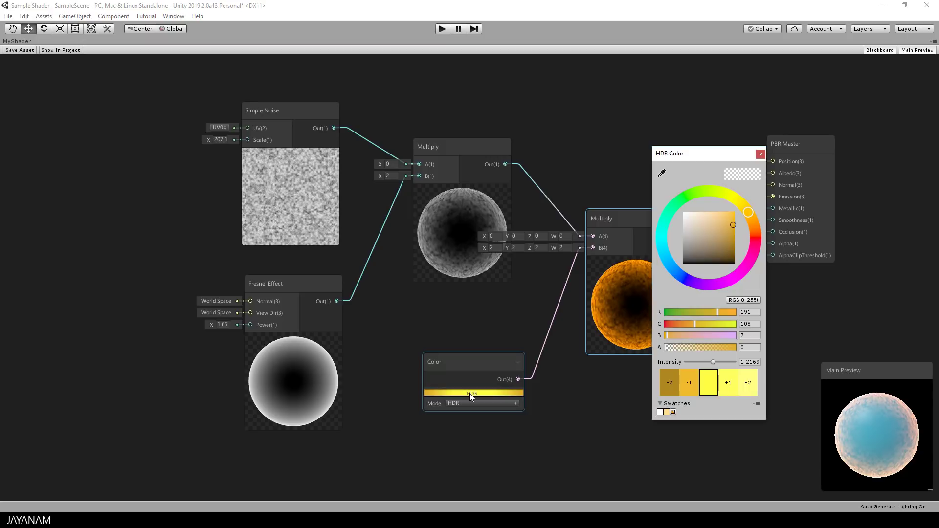
mouse_move(714, 363)
mouse_down()
mouse_move(723, 363)
mouse_move(714, 363)
mouse_up()
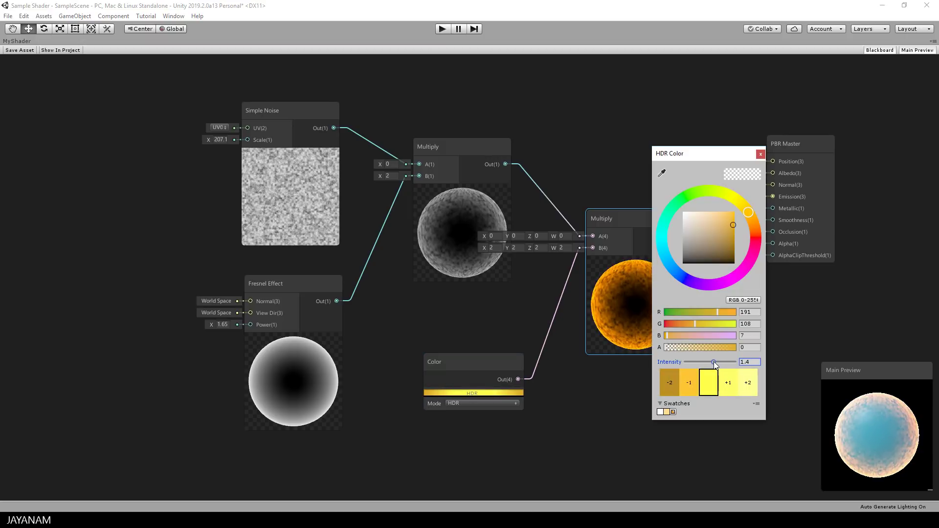
click(761, 155)
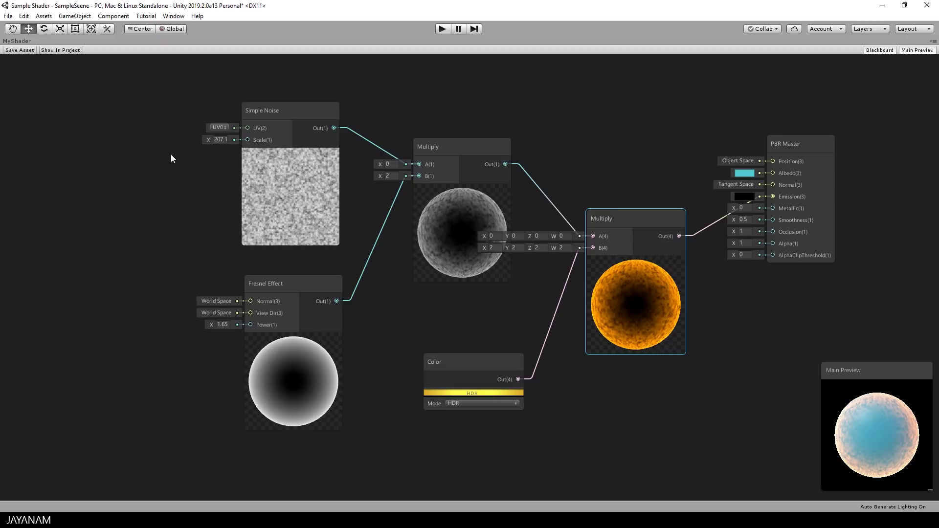
Save the shader, then feed the Simple Noise Scale from a new Vector 1 node set to 100
click(22, 49)
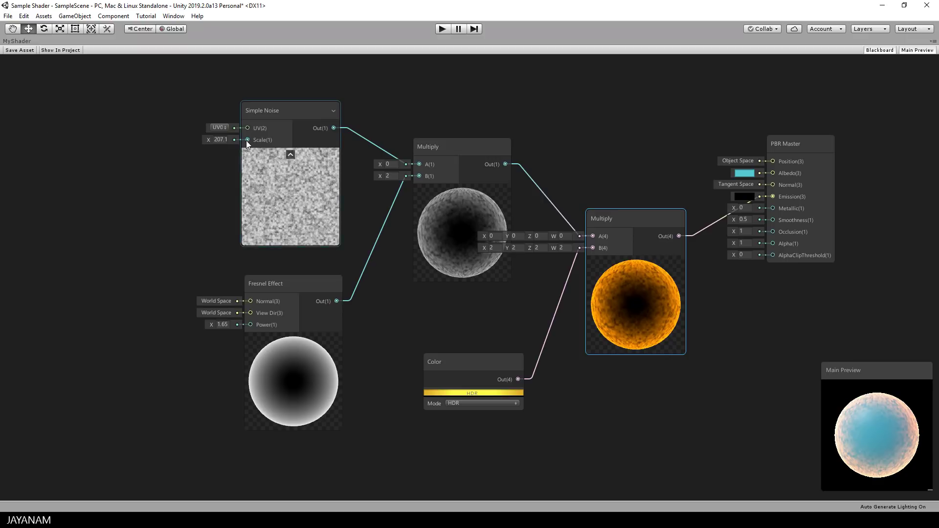
key(space)
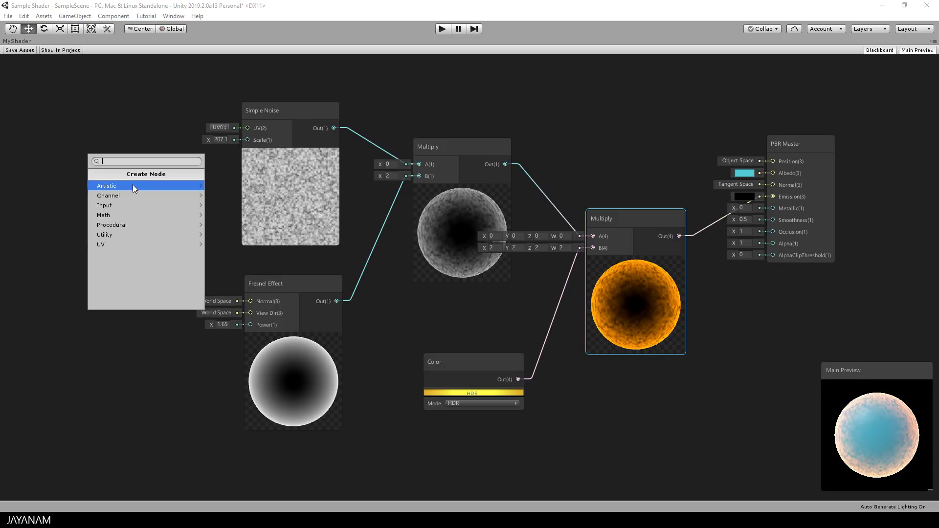
click(107, 206)
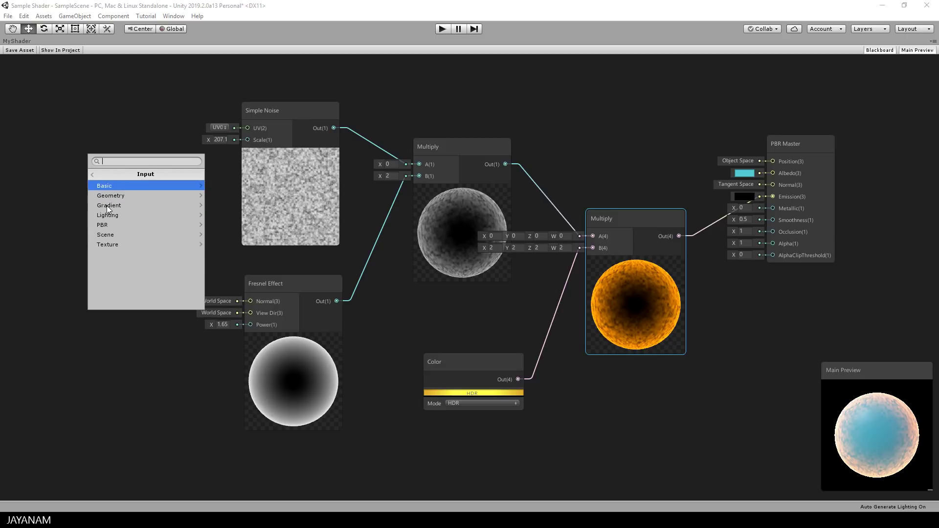
click(111, 185)
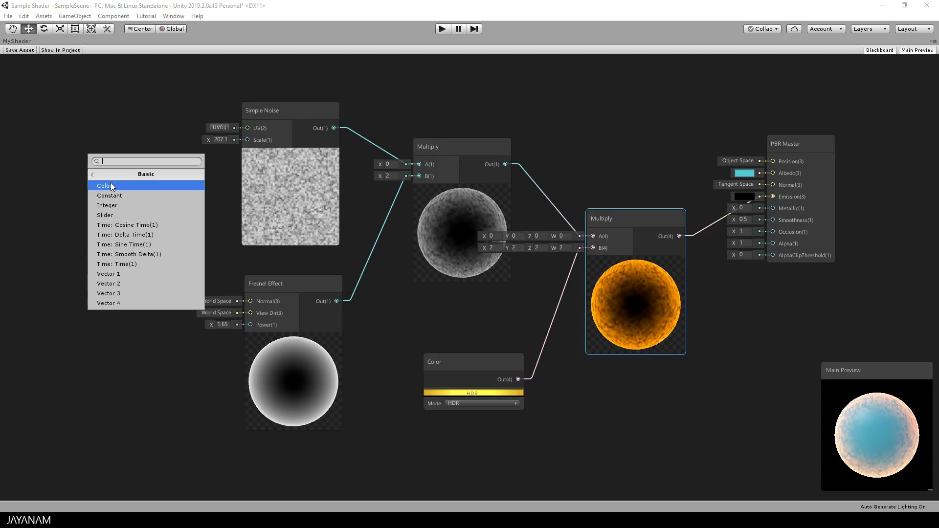
click(116, 273)
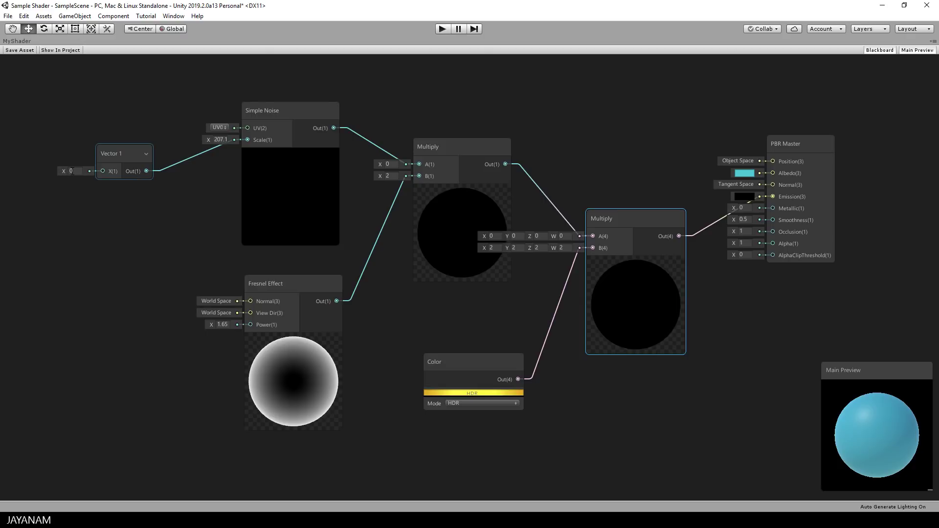
text(100)
key(Return)
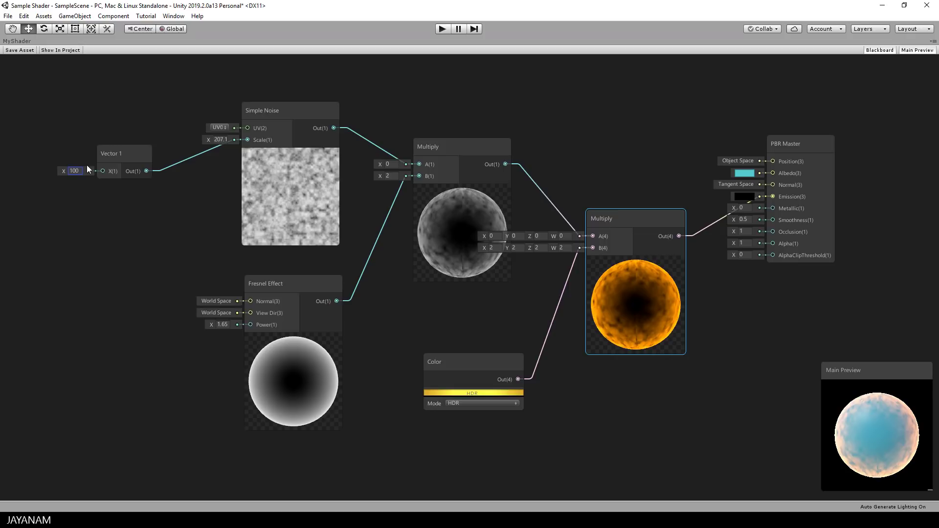
Convert the Vector 1 node into an exposed Vector1 property
mouse_move(137, 154)
mouse_down()
mouse_move(152, 125)
mouse_move(155, 157)
mouse_up()
right_click(157, 158)
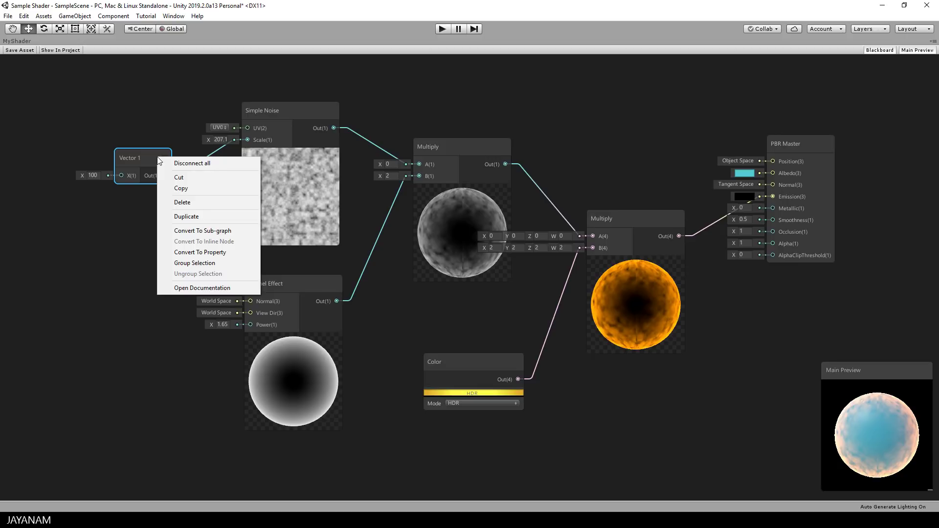
click(221, 253)
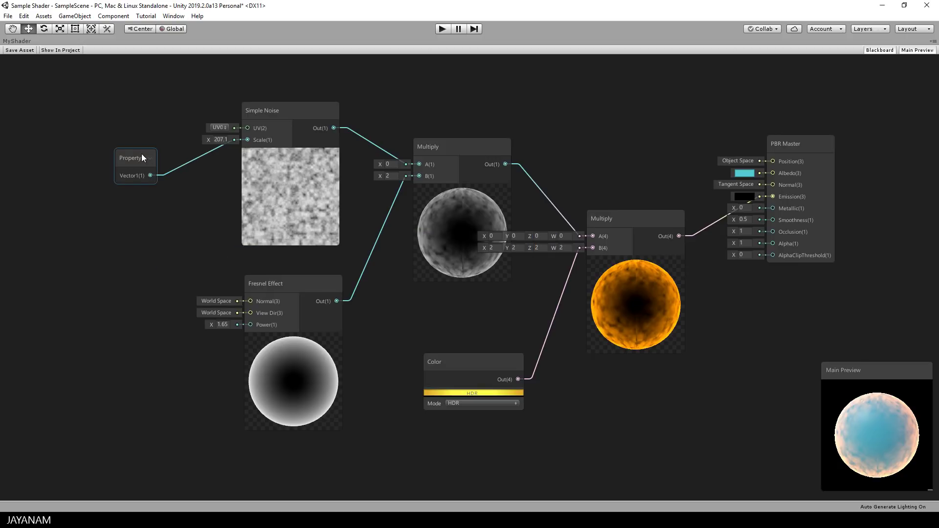
drag(142, 158, 149, 128)
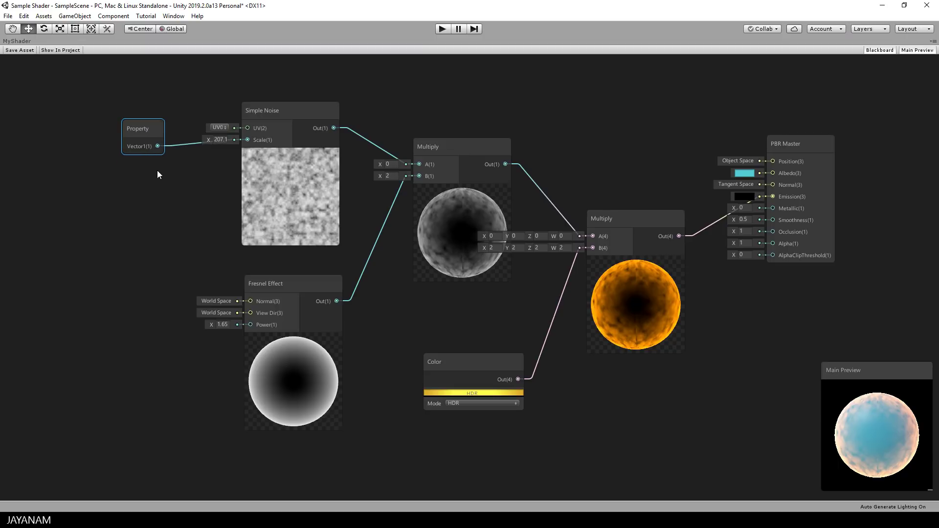
click(574, 145)
Tidy the property node and Main Preview, and restore the graph window from full-screen
mouse_move(885, 374)
mouse_down()
mouse_move(768, 383)
mouse_move(880, 379)
mouse_up()
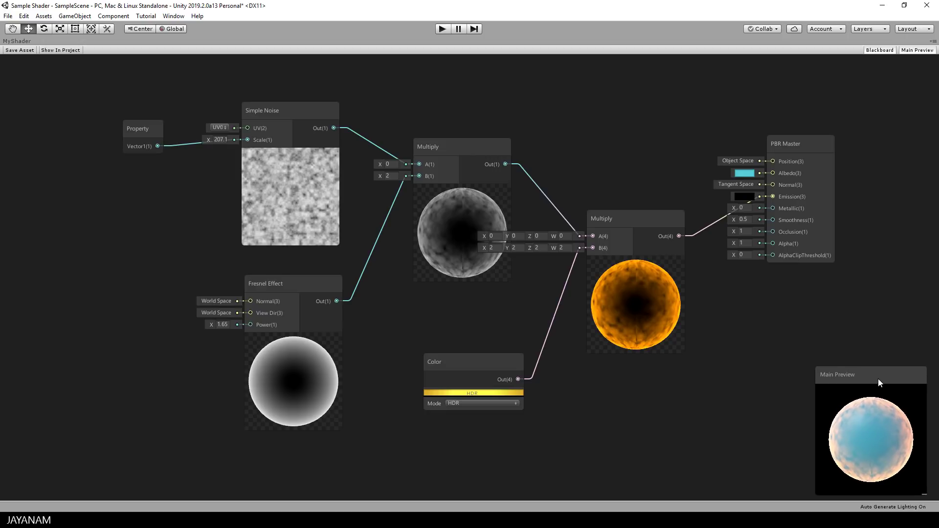
click(145, 143)
drag(147, 125, 135, 114)
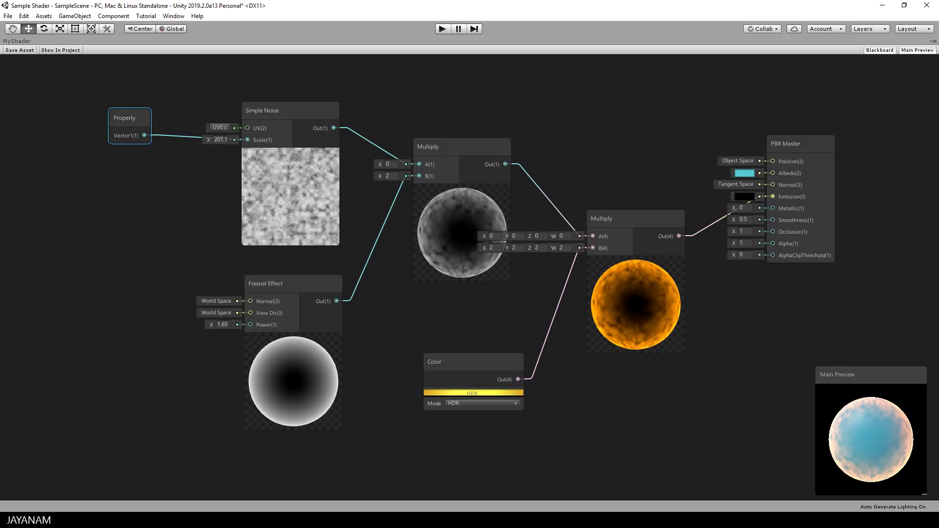
drag(125, 117, 121, 131)
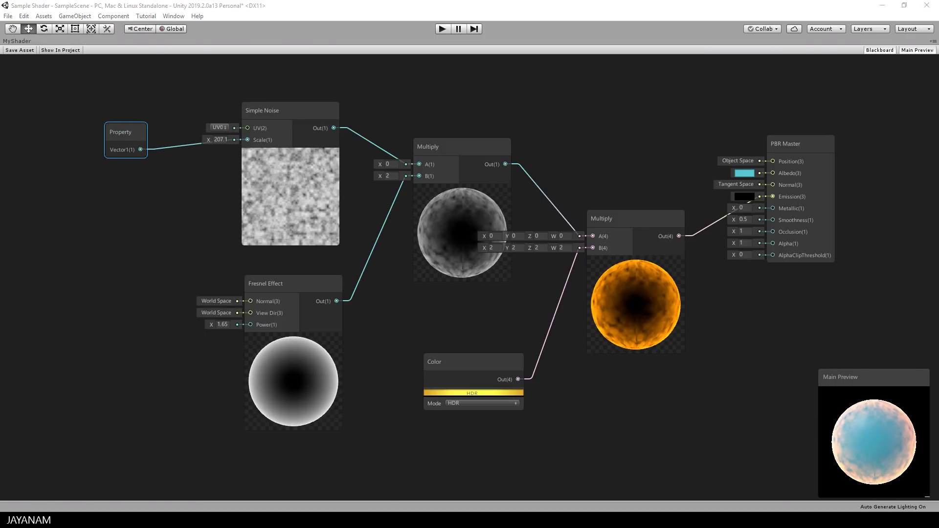
key(shift+space)
drag(718, 243, 191, 230)
Close and reopen the MyShader graph, dock it, and maximize it in the editor
scroll(582, 227, down, 5)
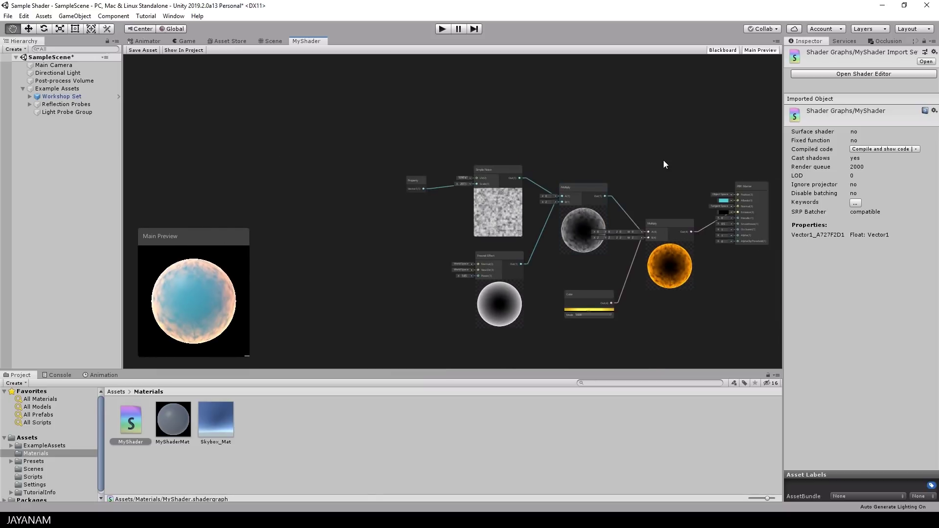
middle_drag(607, 146, 545, 122)
drag(247, 354, 165, 72)
right_click(313, 41)
click(340, 57)
double_click(131, 423)
drag(237, 106, 313, 48)
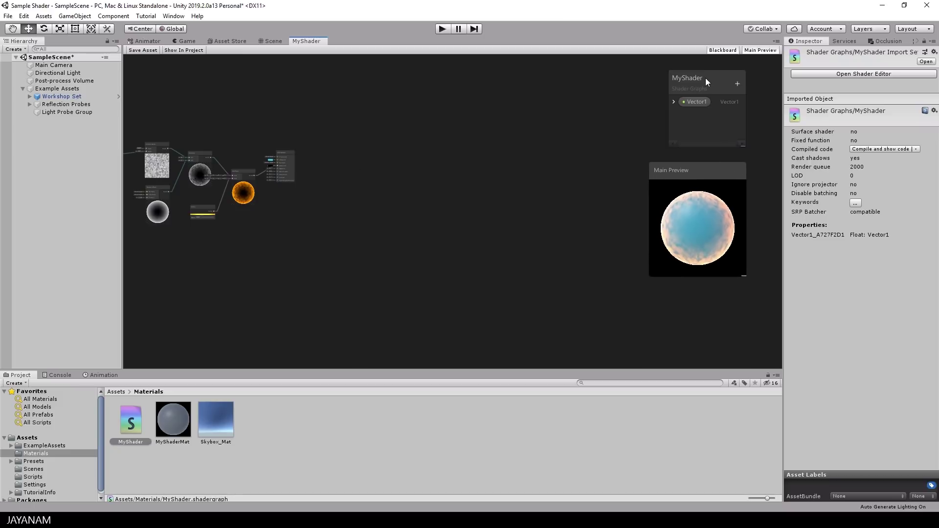
scroll(565, 231, up, 10)
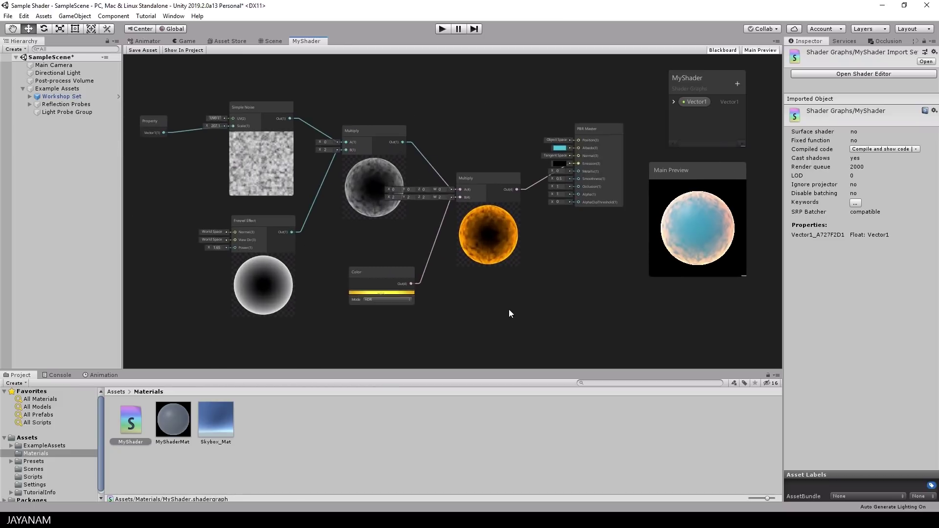
key(shift+space)
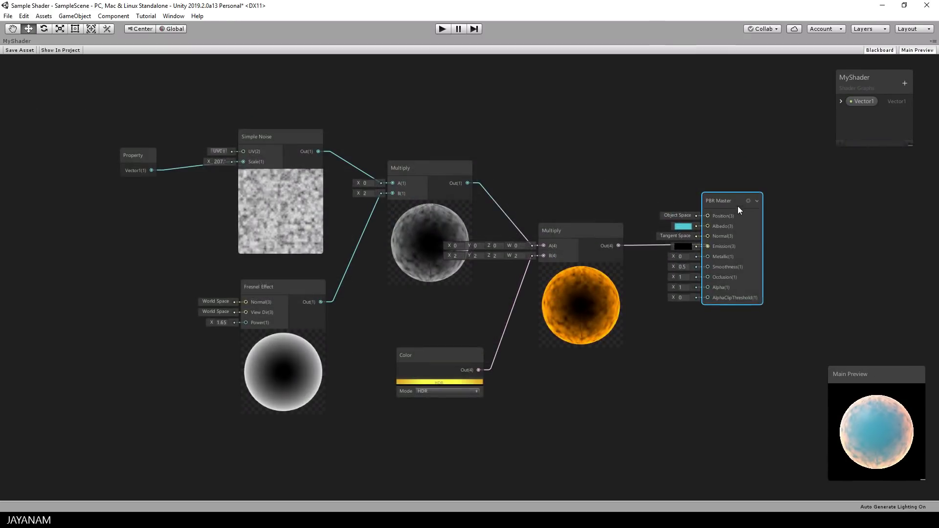
Rename the Vector1 property in the Blackboard to Scale
drag(738, 206, 746, 200)
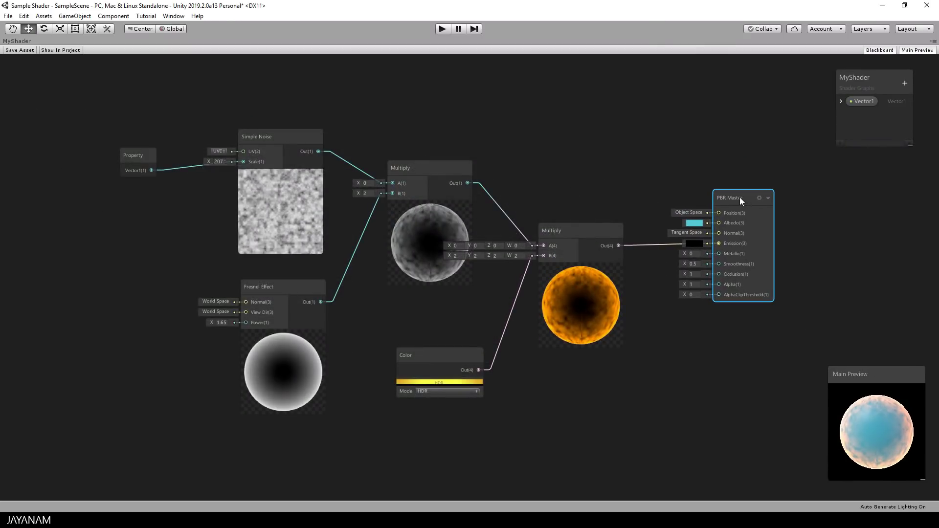
click(893, 102)
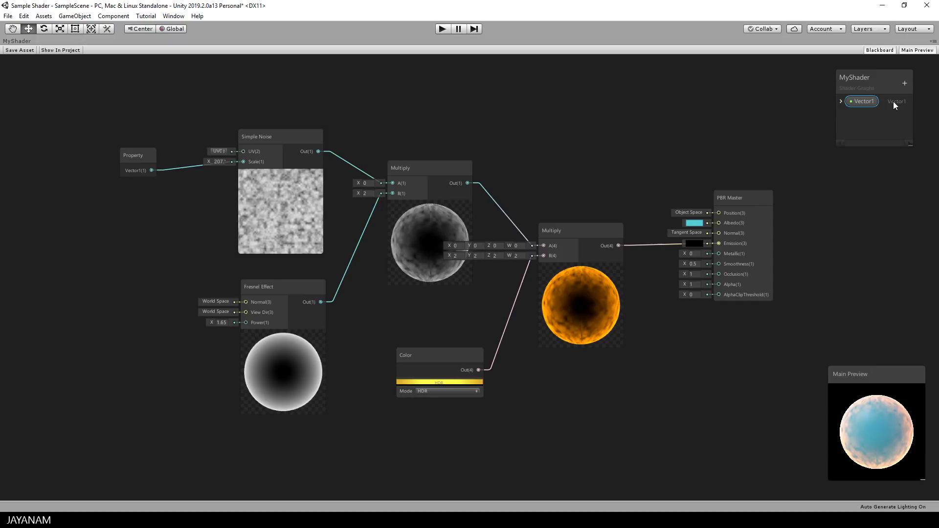
double_click(895, 101)
text(Scale)
key(Return)
Convert the HDR Color node into an exposed Color property and save the asset
right_click(430, 356)
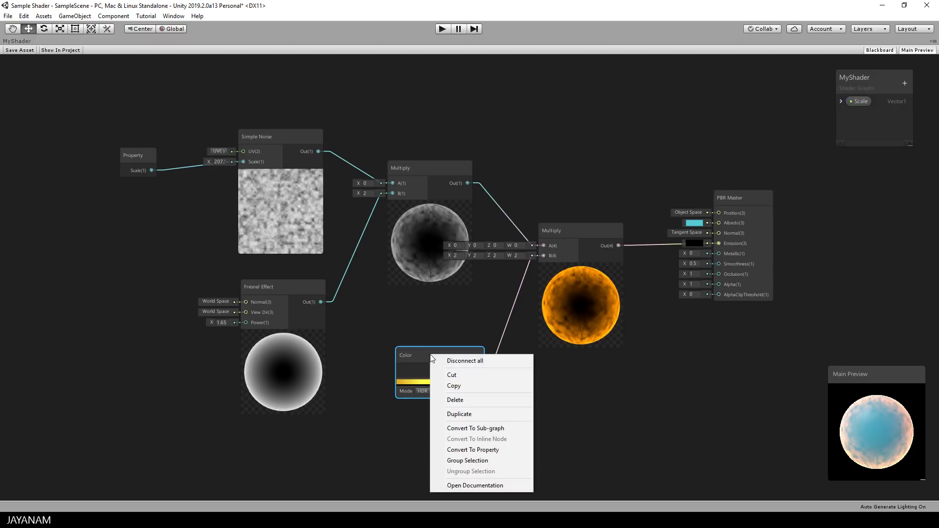
click(483, 450)
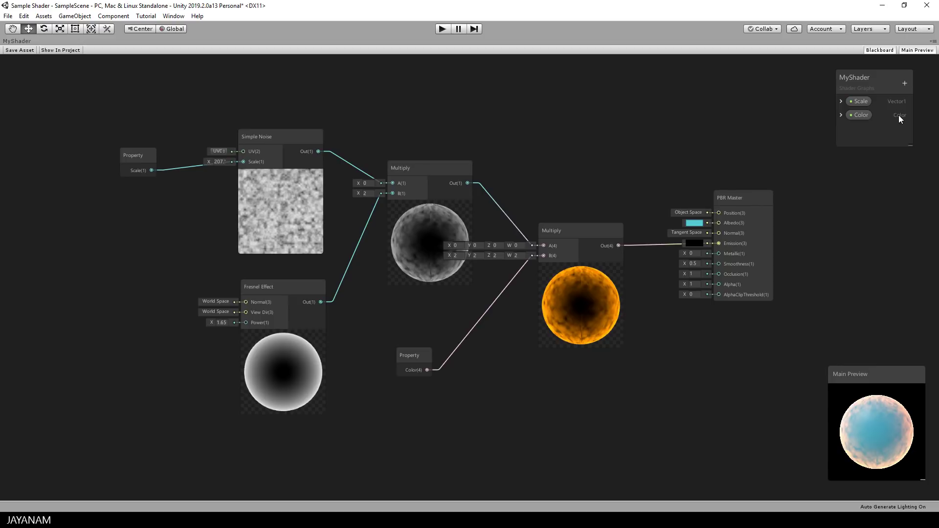
click(27, 50)
Restore the docked layout and switch to the Scene view
key(shift+space)
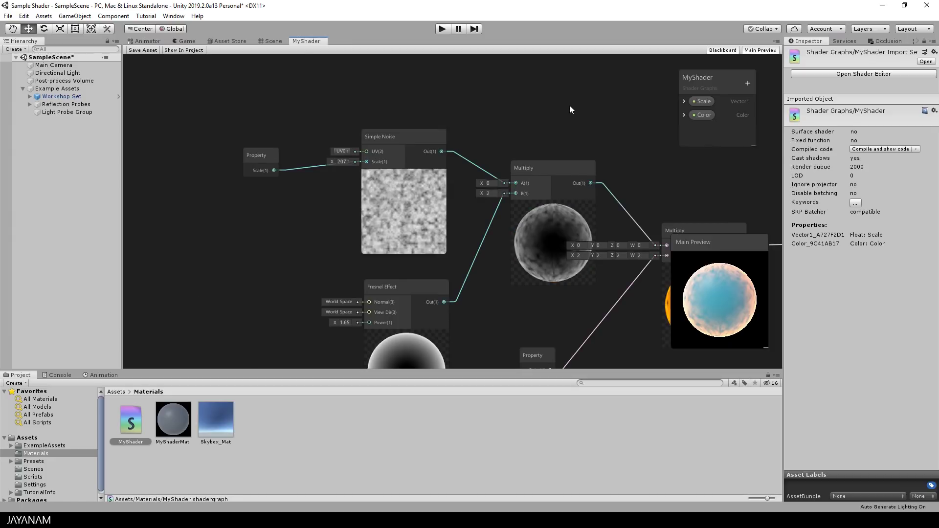
middle_drag(539, 118, 421, 105)
click(275, 42)
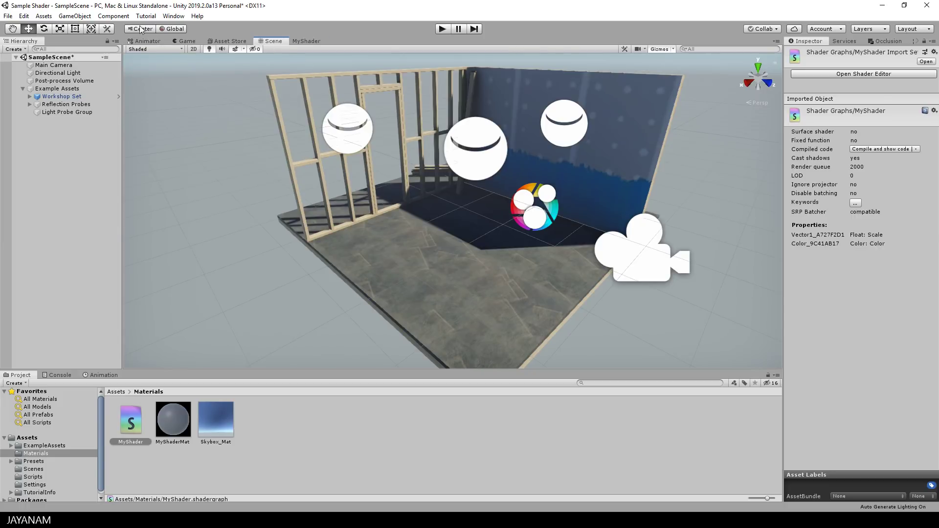
Create a Sphere and place it on the room floor at (2.509, 0.757, 0.355)
click(75, 16)
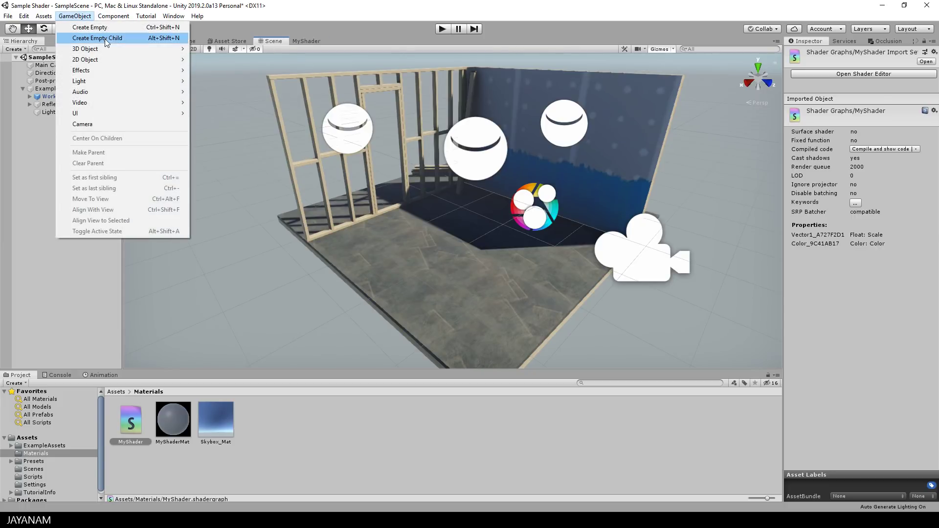
mouse_move(101, 50)
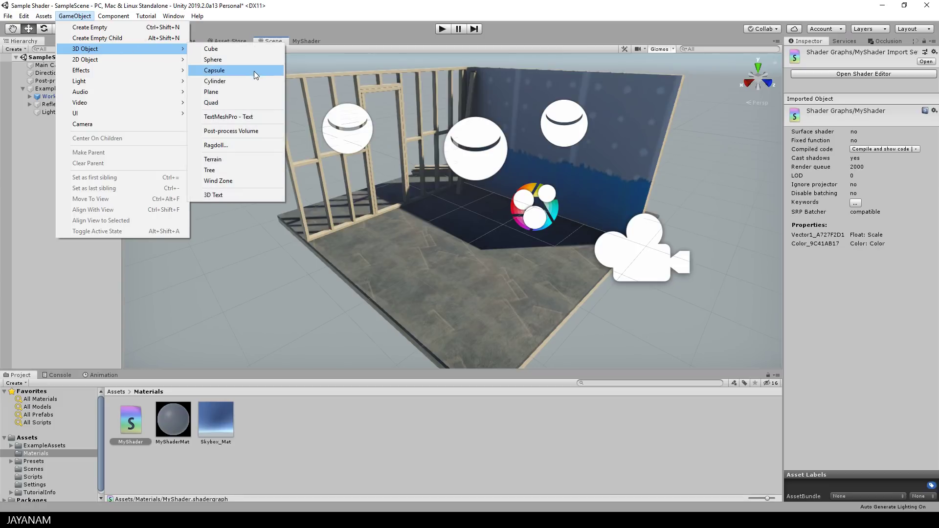
click(227, 60)
drag(482, 177, 494, 249)
scroll(543, 215, up, 1)
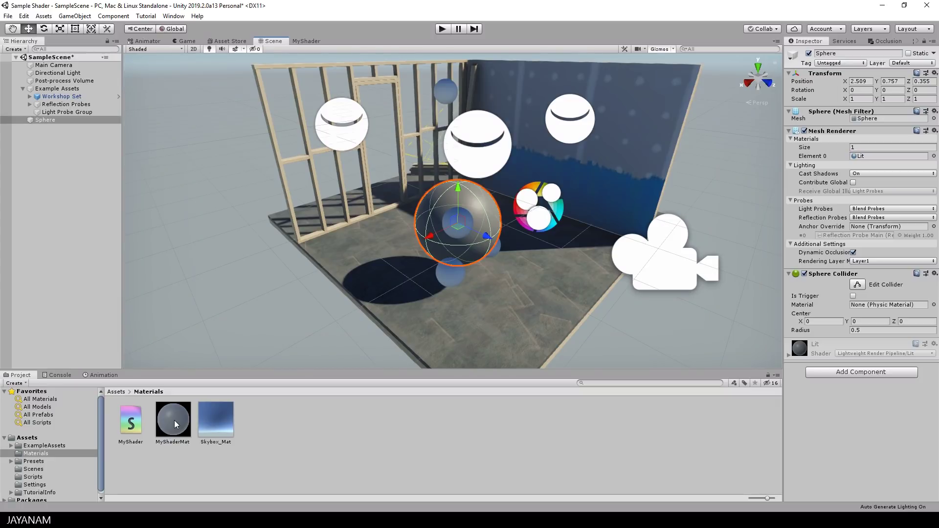
Apply MyShaderMat to the sphere and set its shader to Shader Graphs/MyShader
drag(171, 421, 467, 204)
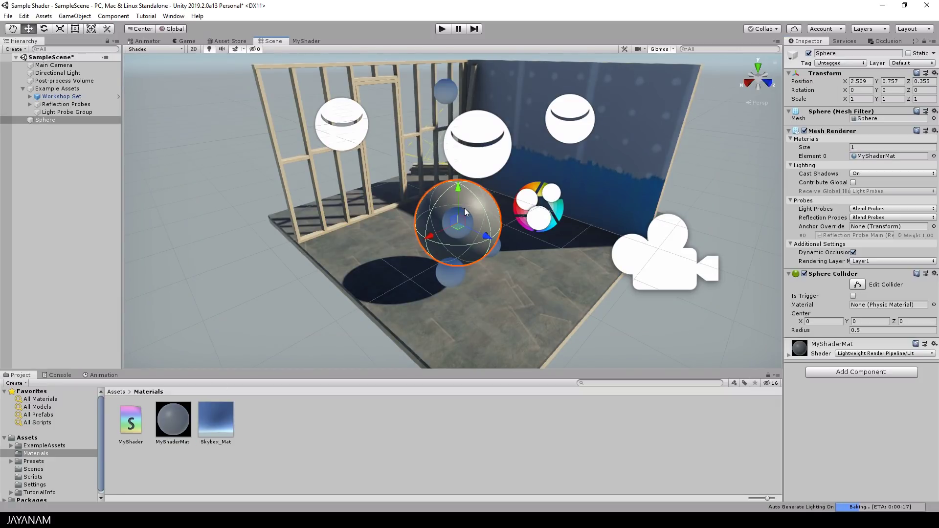
click(859, 354)
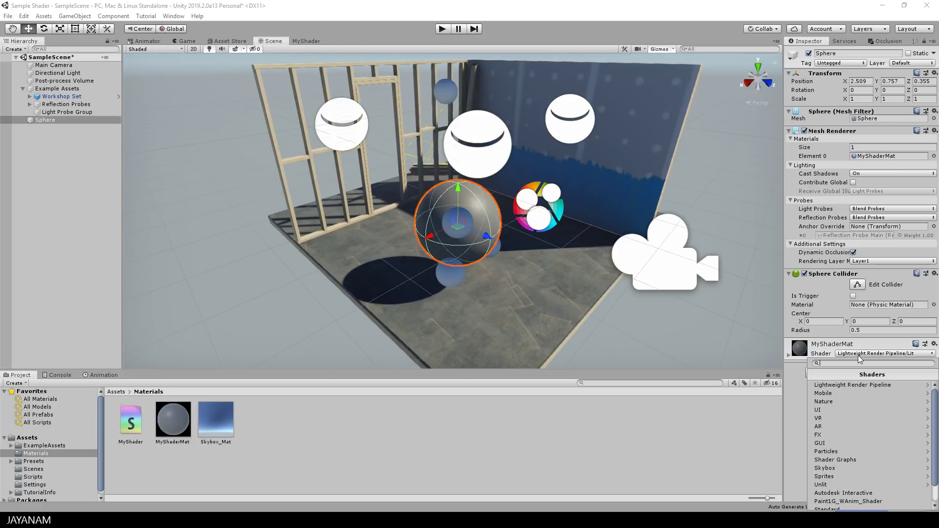
click(856, 459)
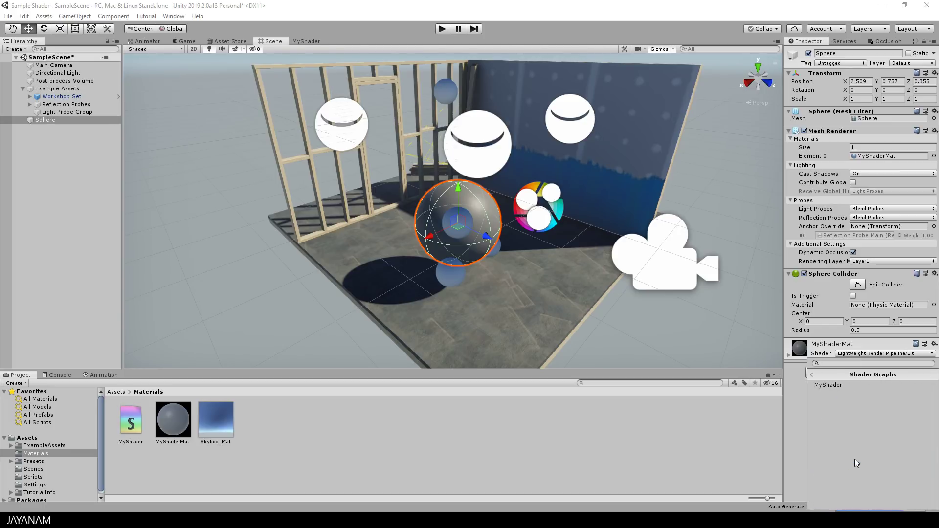
click(839, 384)
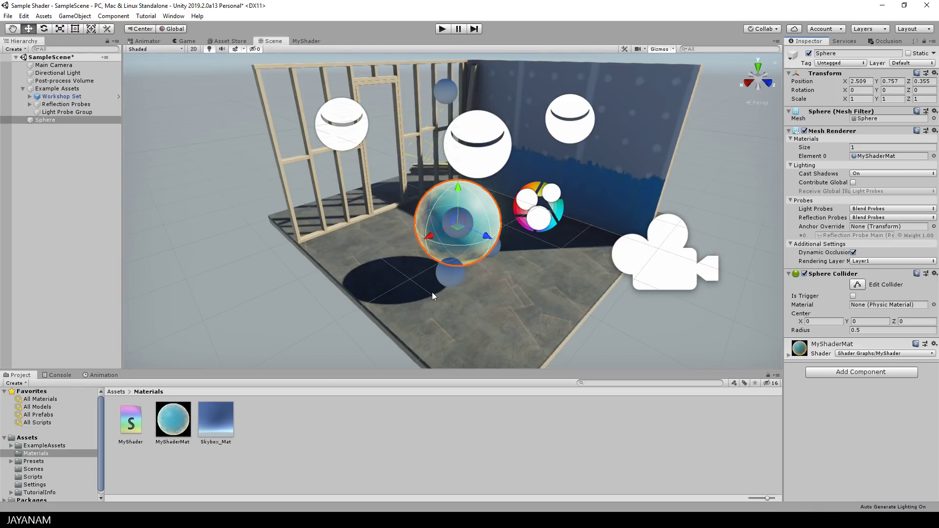
click(857, 345)
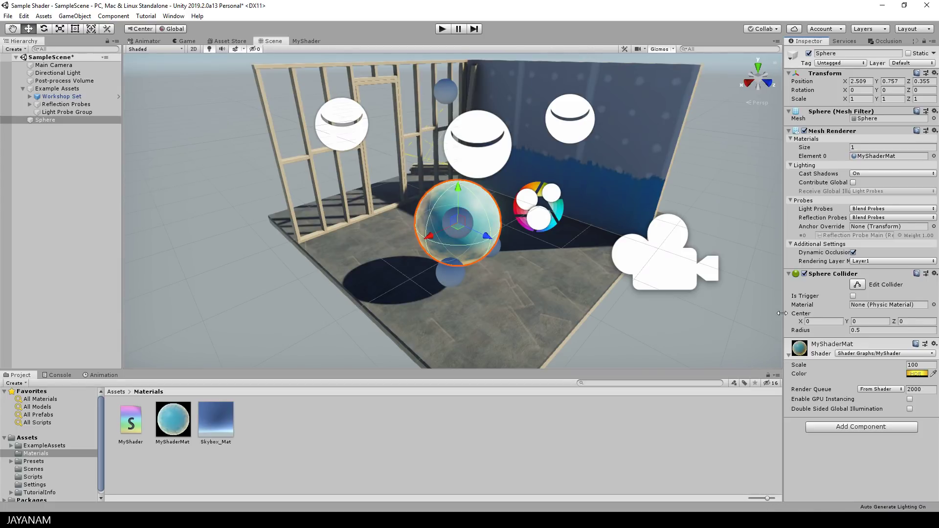
Set the MyShaderMat Scale value to 500 in the Inspector
drag(782, 313, 760, 314)
scroll(476, 216, up, 5)
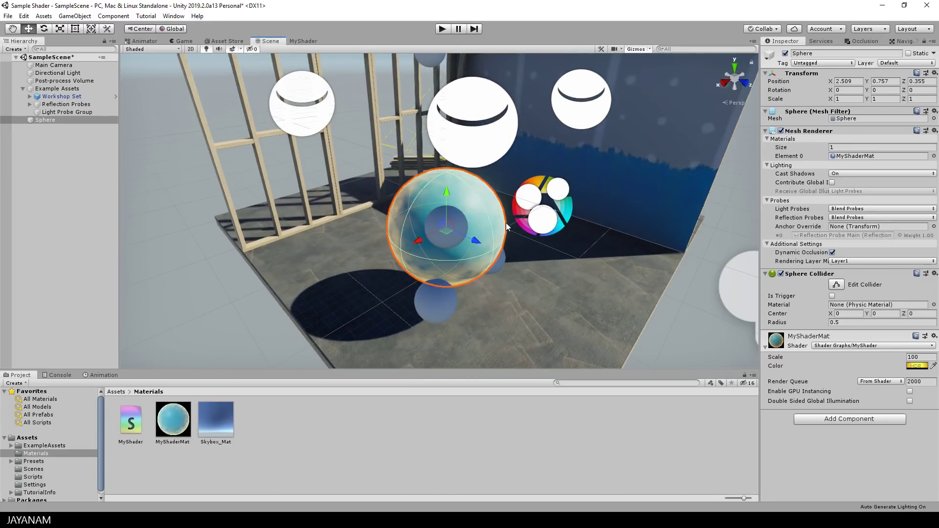
scroll(507, 223, up, 2)
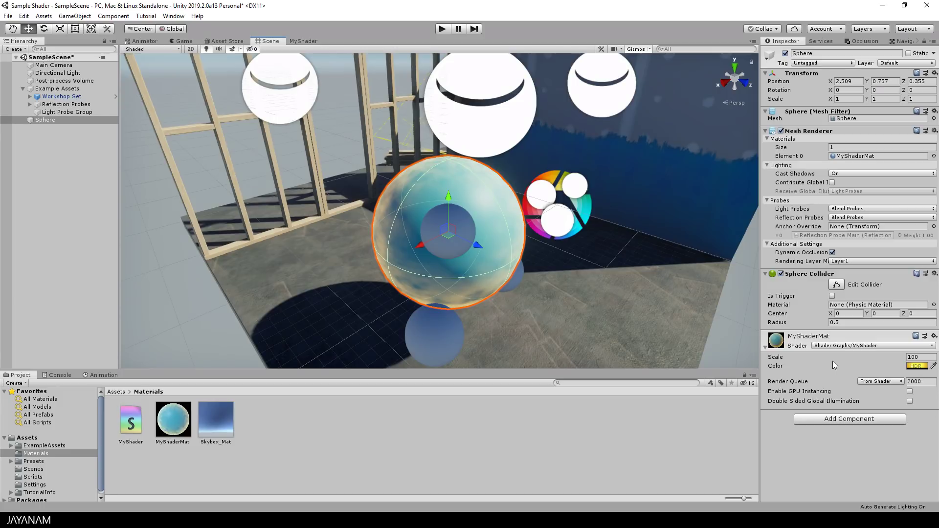
click(918, 358)
text(50)
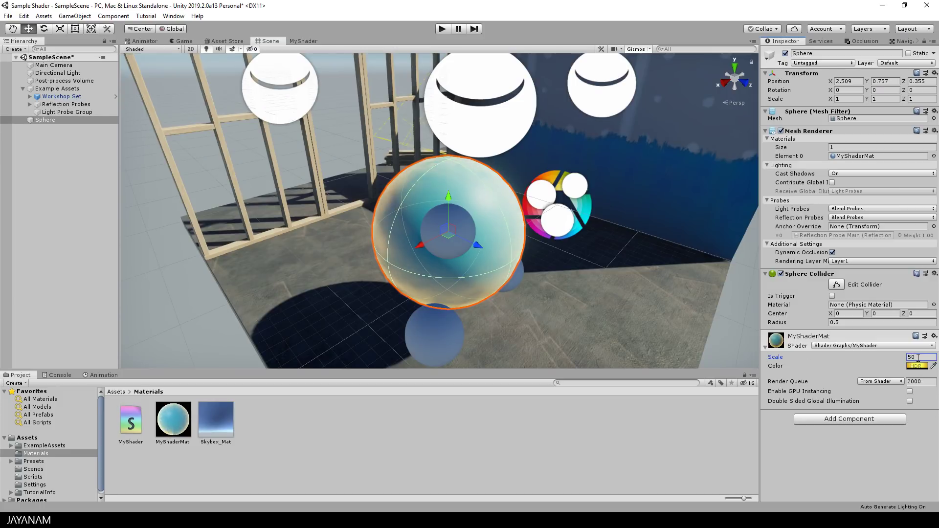
text(0)
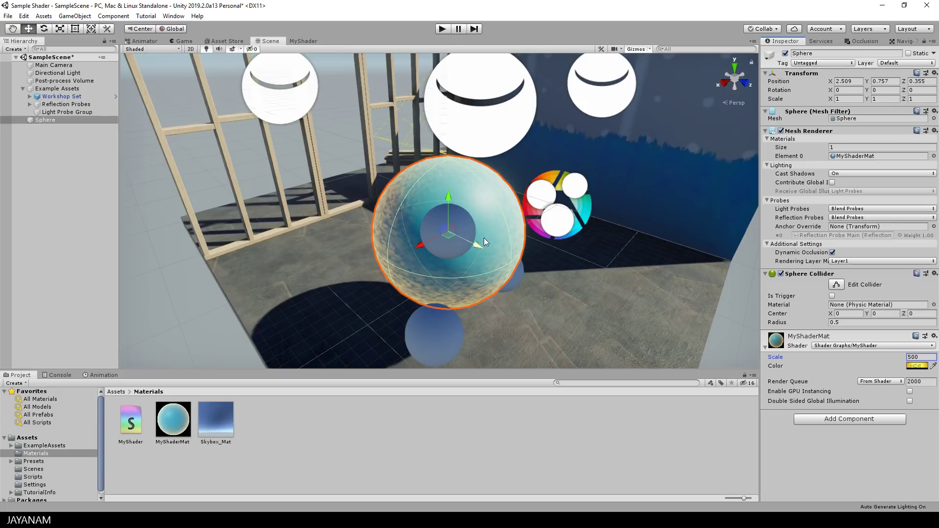
alt+drag(543, 222, 506, 213)
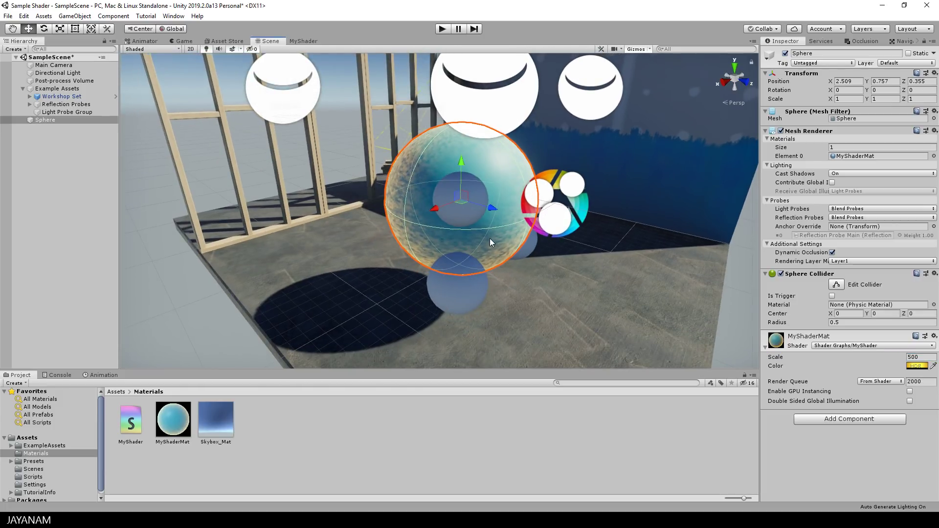
Raise the material's Color intensity to about 2.4 for a brighter glowing rim
click(917, 367)
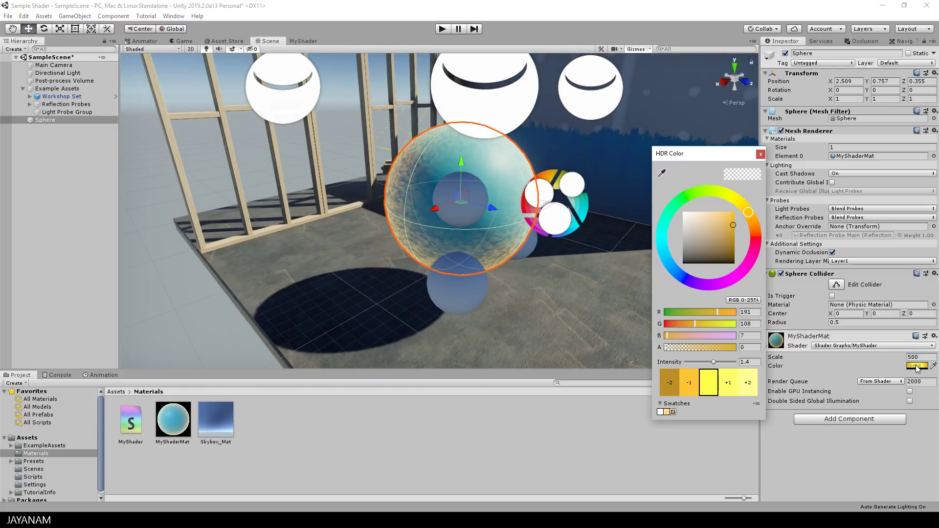
drag(718, 367, 716, 367)
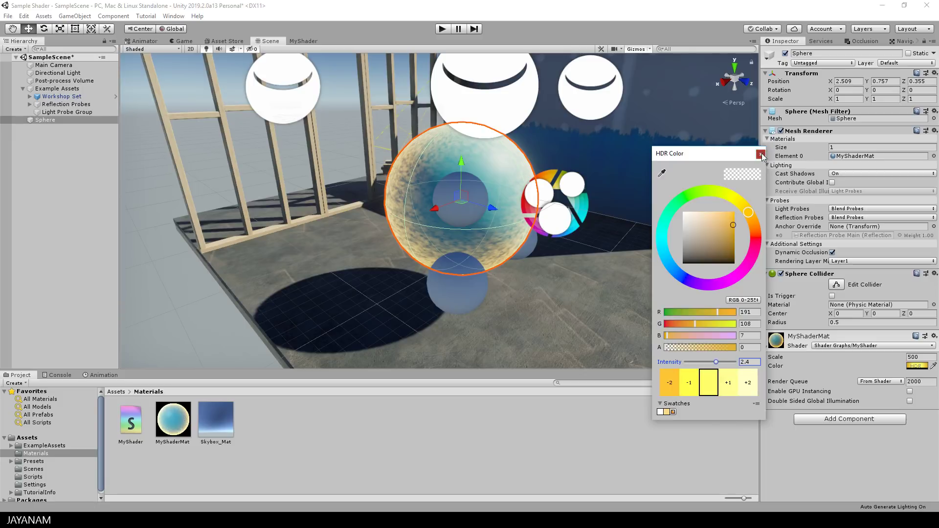
click(761, 155)
scroll(717, 201, down, 3)
click(700, 219)
Align the Main Camera to the scene view (about 4.51, 1.65, 2.01; Y 227.4°) and enter Play mode
scroll(608, 204, up, 2)
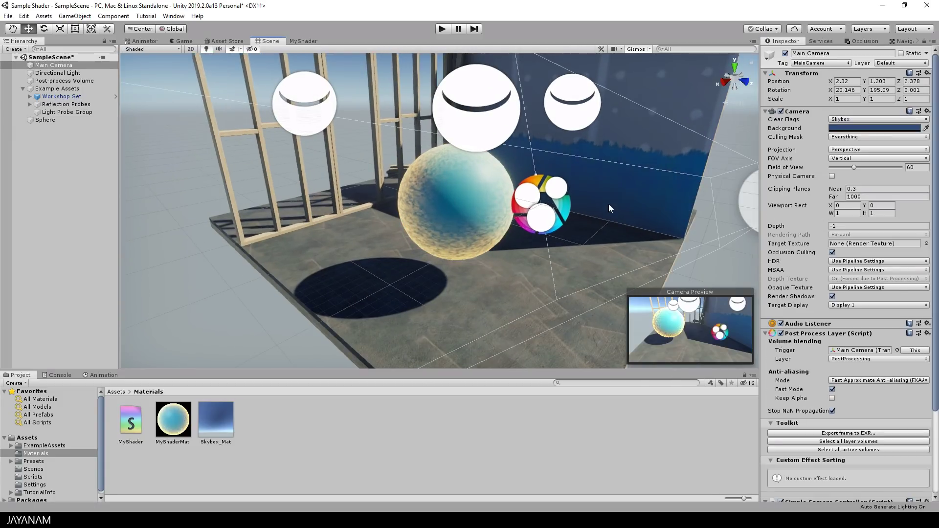
key(ctrl+shift+f)
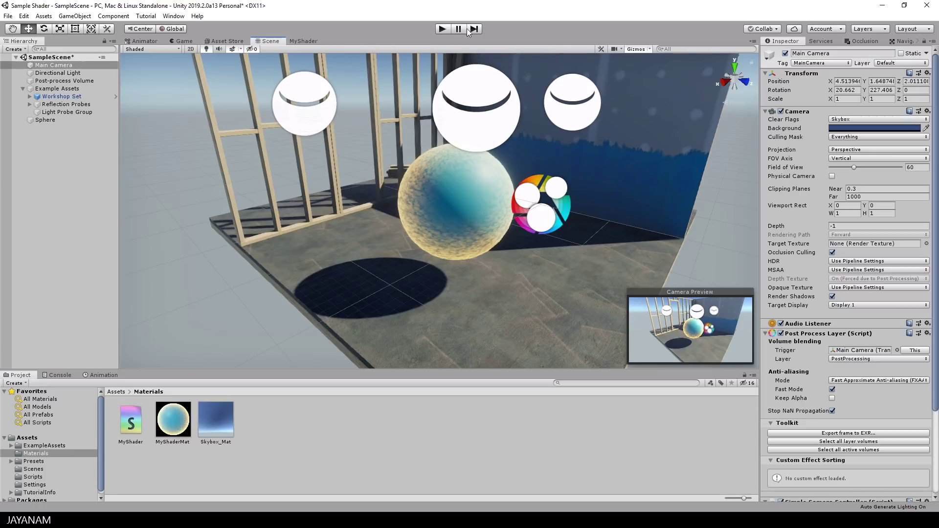
click(442, 28)
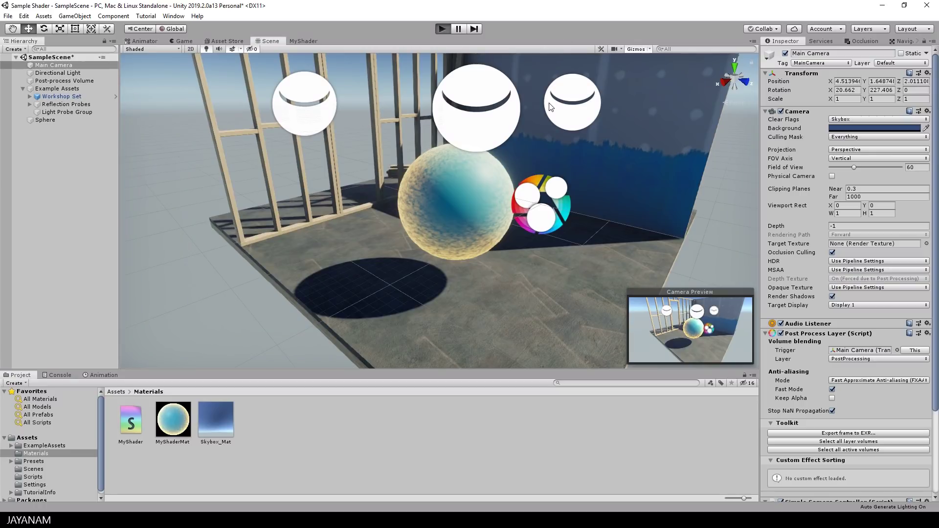